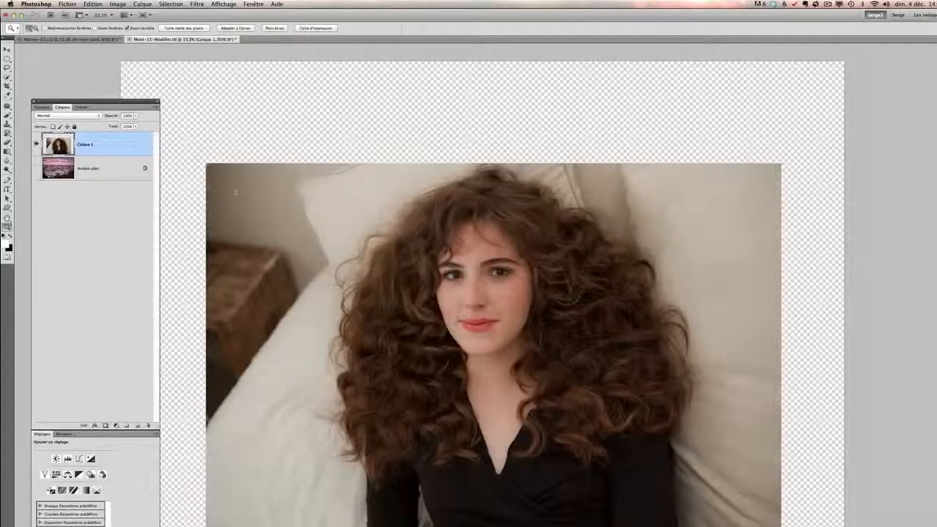
Step: Check the Arrière-plan layer behind the portrait, hide it again and make Calque 1 the active layer
left_click(37, 169)
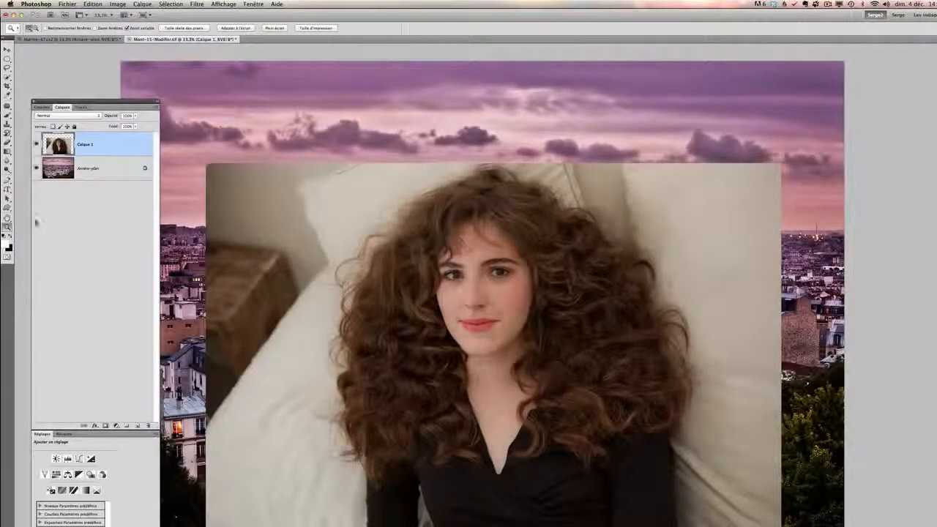
left_click(36, 168)
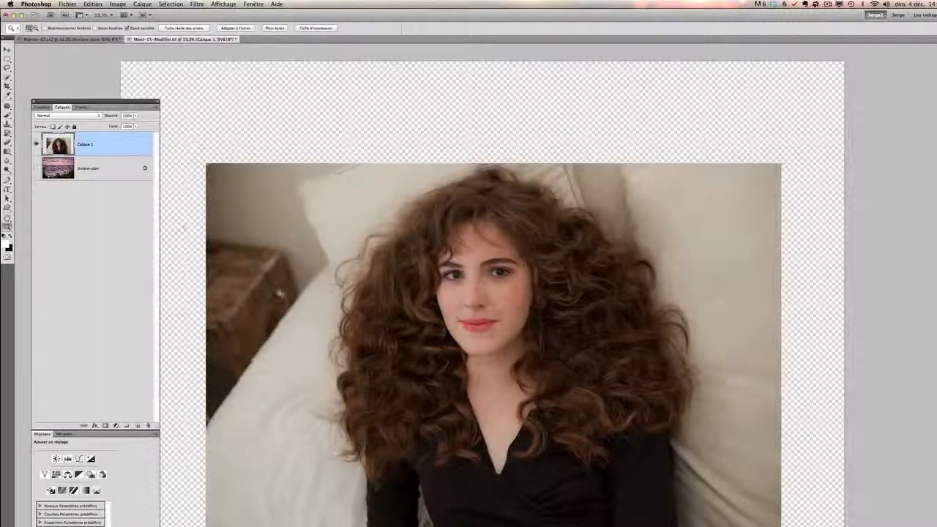
left_click(120, 176)
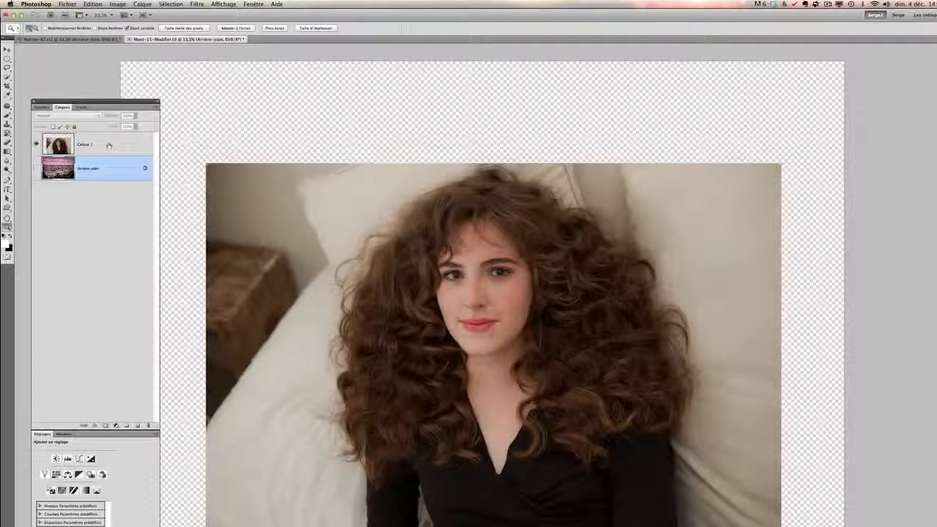
left_click(107, 147)
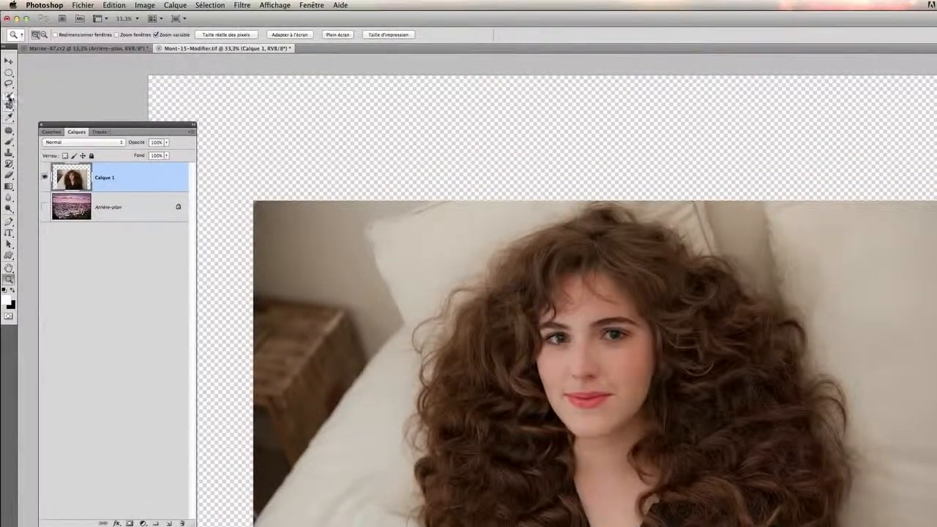
Step: Select the woman's hair, face and body with the Quick Selection tool, using a much larger brush
left_click(9, 95)
left_click(43, 94)
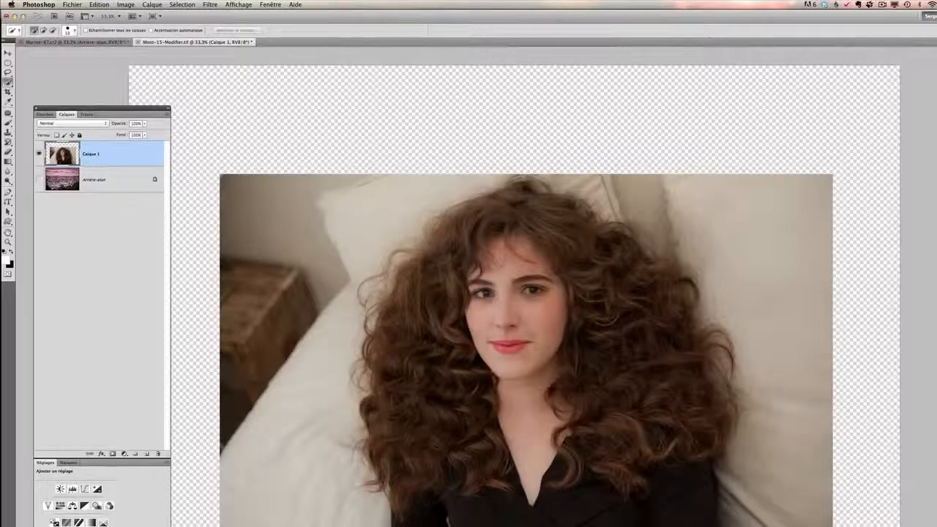
key("bracketright")
key("bracketright")
key("bracketright")
key("bracketright")
key("bracketright")
key("bracketright")
key("bracketright")
key("bracketright")
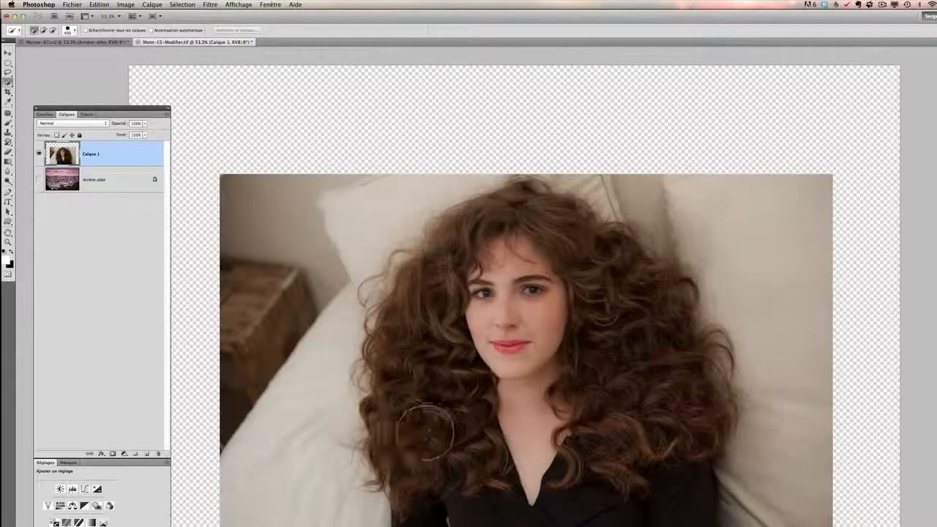
mouse_move(433, 359)
left_mouse_down()
mouse_move(461, 361)
mouse_move(447, 377)
left_mouse_up()
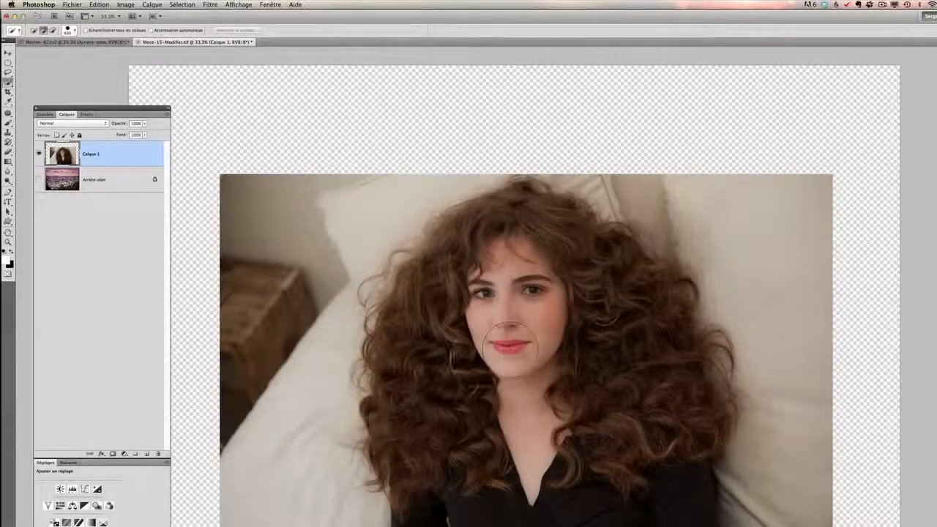
mouse_move(452, 355)
left_mouse_down()
mouse_move(429, 335)
mouse_move(461, 432)
mouse_move(439, 322)
mouse_move(446, 266)
mouse_move(515, 236)
mouse_move(571, 249)
mouse_move(600, 271)
mouse_move(634, 317)
mouse_move(655, 401)
left_mouse_up()
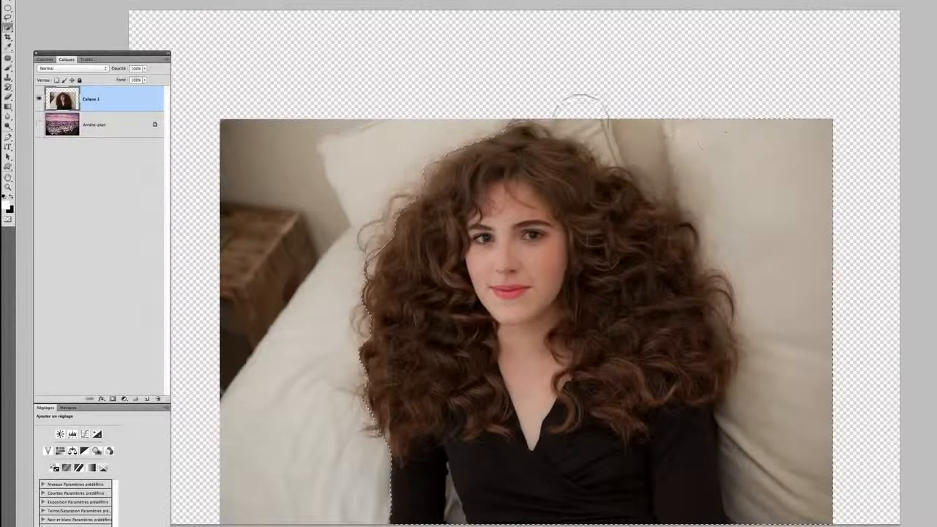
Step: Subtract the background around the hair and the black clothing from the selection, keeping only the head, hair and neckline
mouse_move(871, 216)
left_mouse_down()
mouse_move(729, 156)
mouse_move(740, 158)
mouse_move(785, 257)
left_mouse_up()
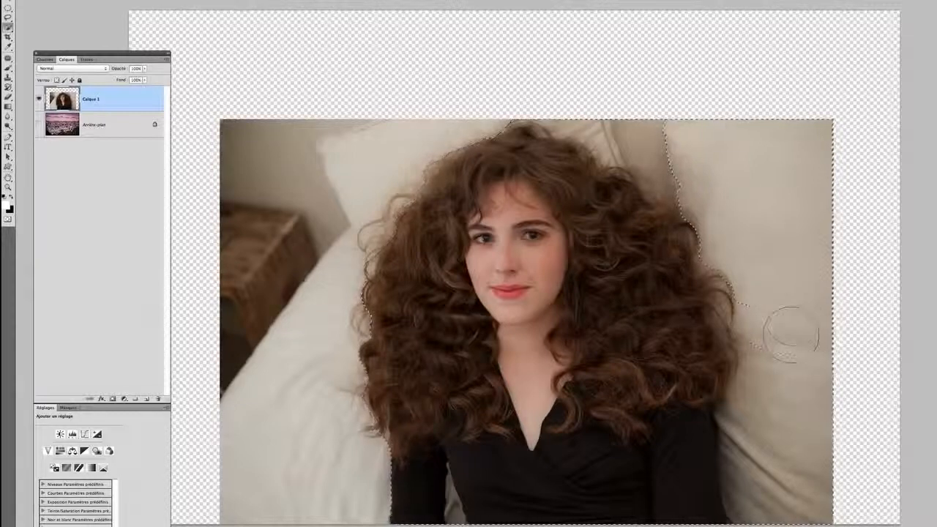
left_click_drag(790, 330, 785, 407)
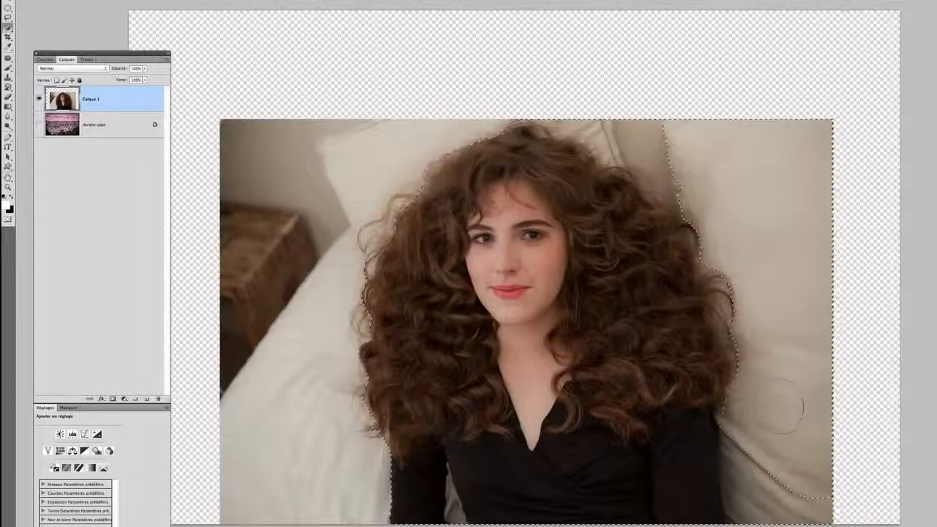
left_click_drag(653, 110, 579, 94)
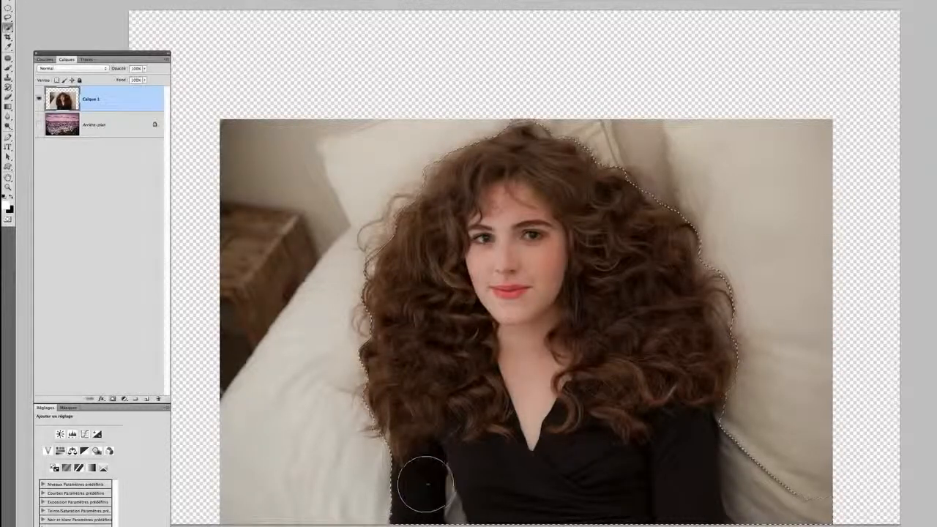
left_click_drag(418, 485, 732, 490)
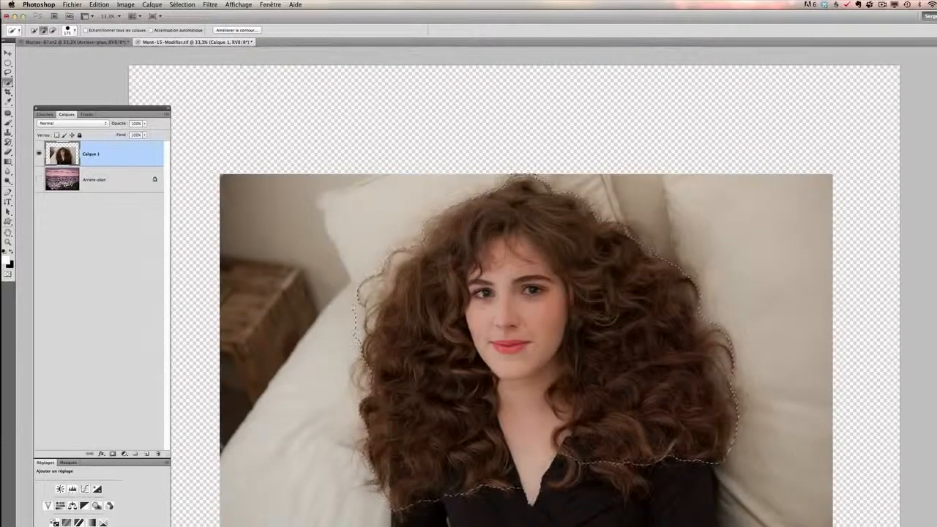
Step: Preview the selection in Refine Edge on black, in black and white, on layers and as the full layer, then cancel
left_click(247, 32)
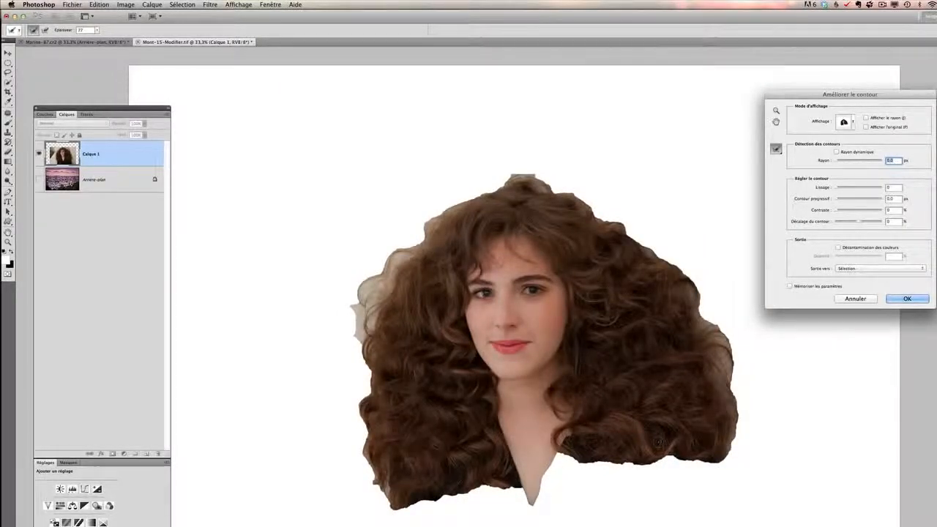
left_click_drag(866, 94, 310, 91)
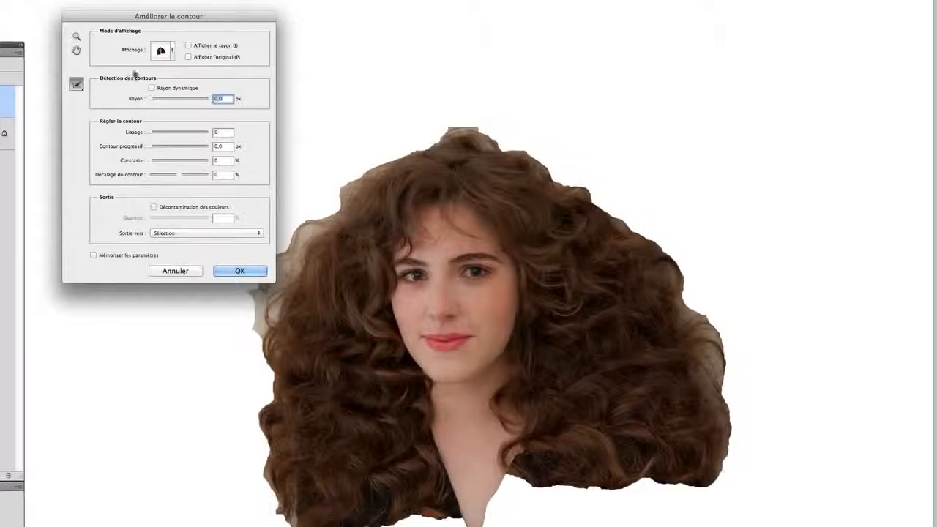
left_click(167, 51)
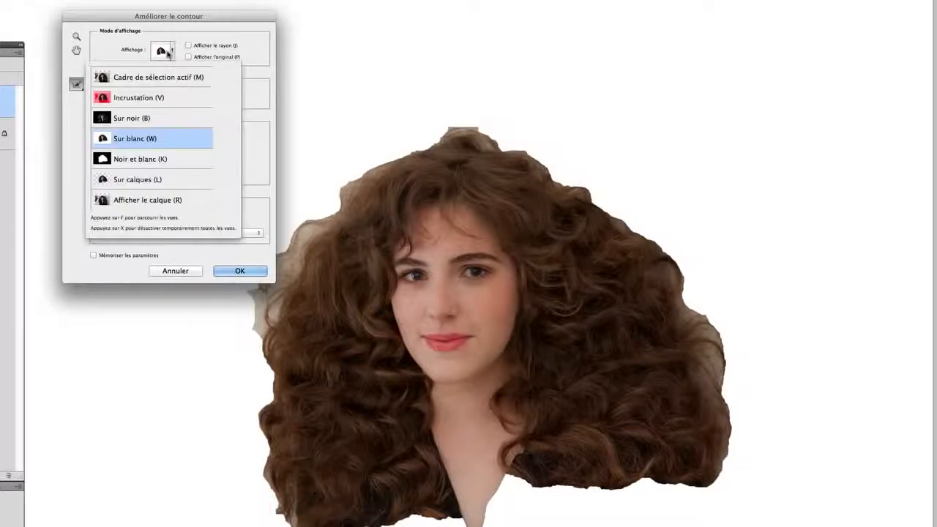
left_click(170, 121)
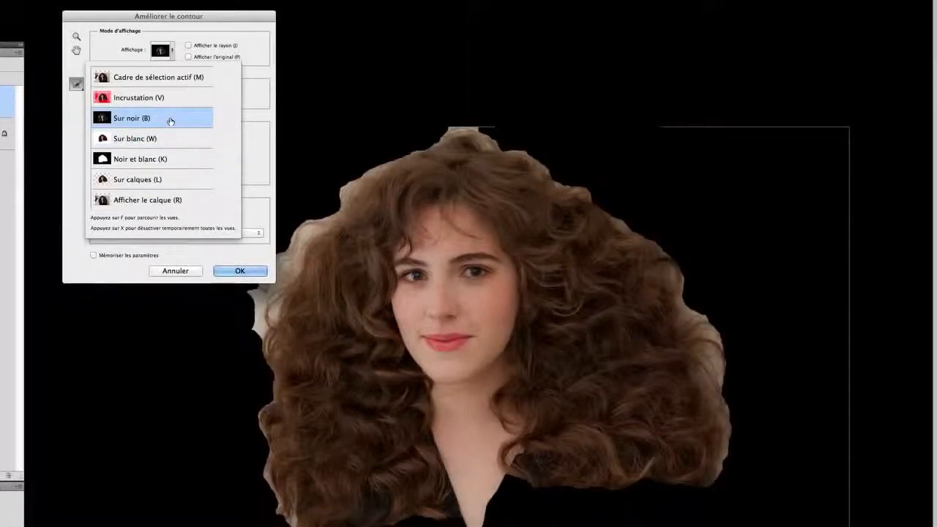
left_click(178, 160)
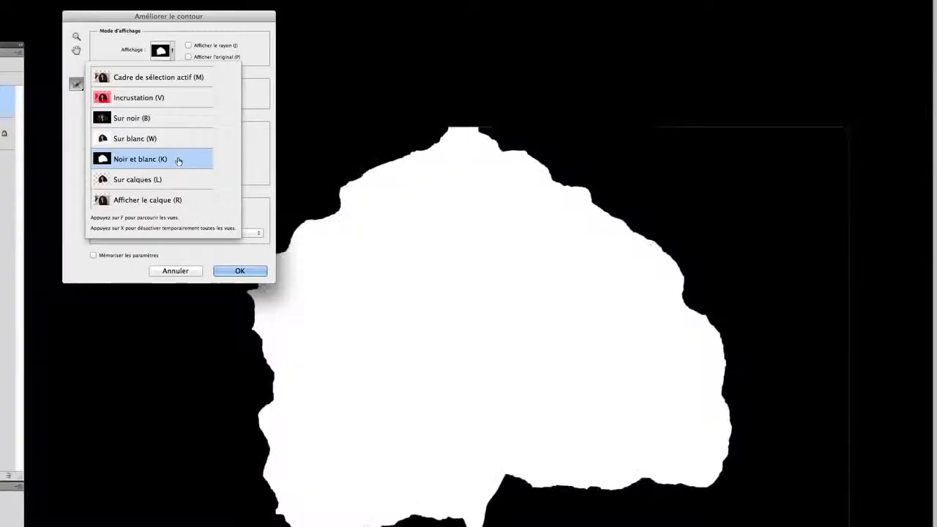
left_click(176, 180)
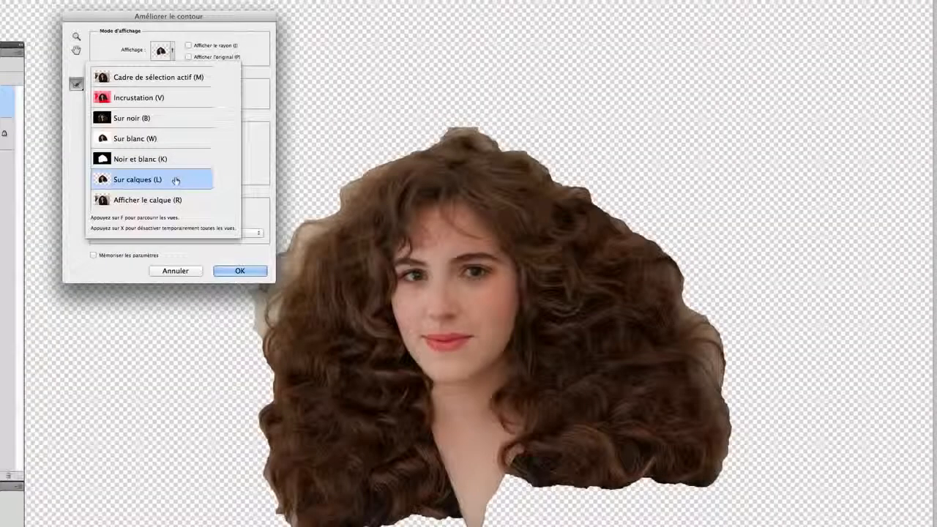
left_click(179, 200)
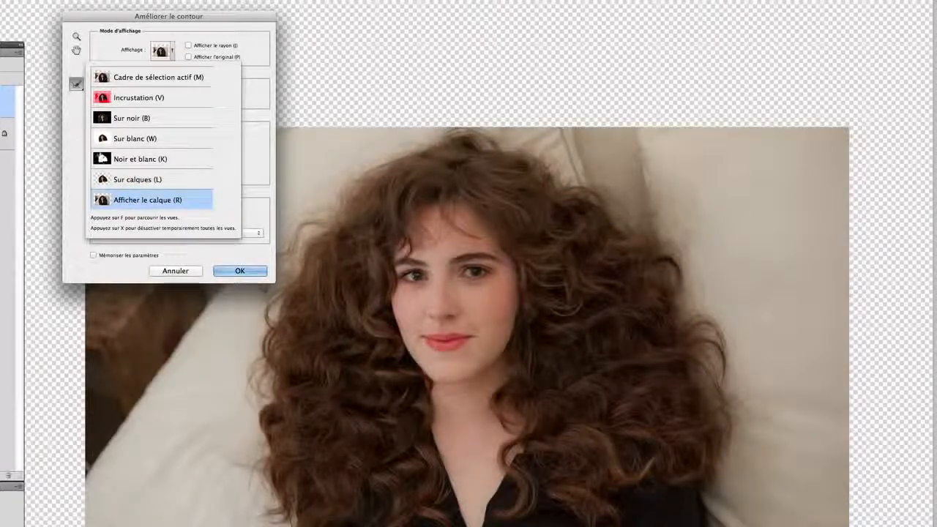
left_click(194, 269)
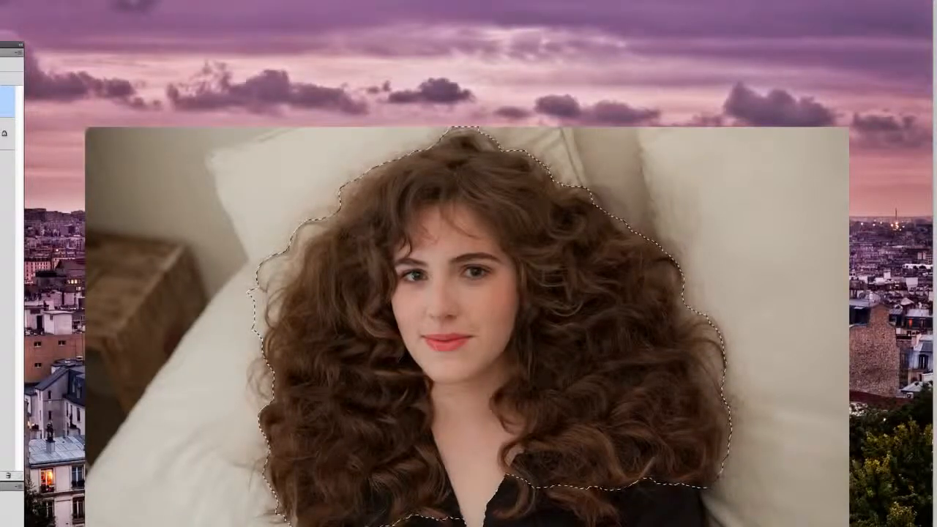
Step: Reopen Refine Edge with the Afficher le calque view and brush the refinement along the outer contour of the hair
key("alt+super+r")
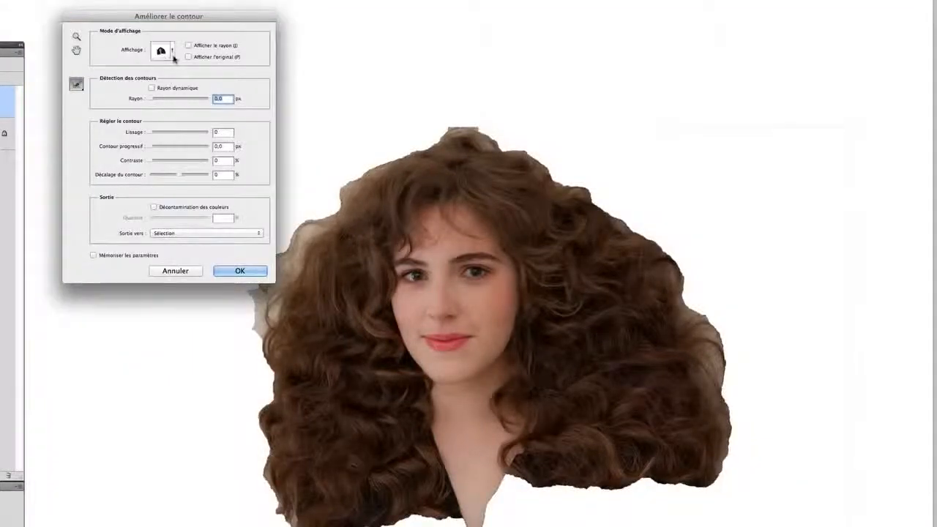
left_click(171, 56)
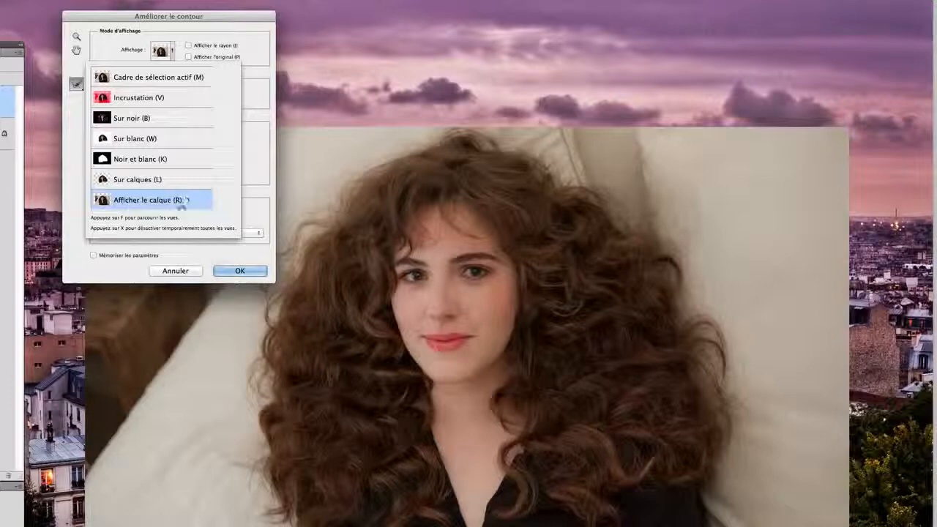
left_click(254, 164)
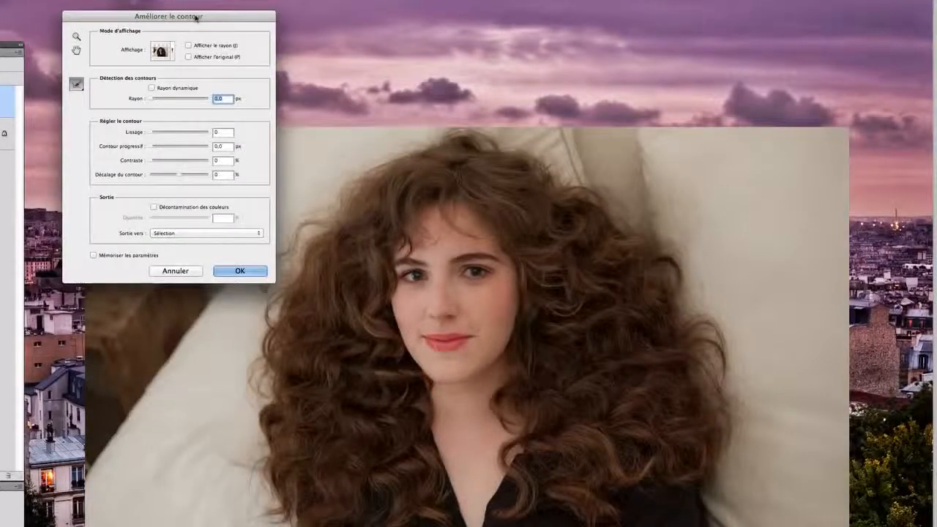
left_click_drag(195, 16, 165, 16)
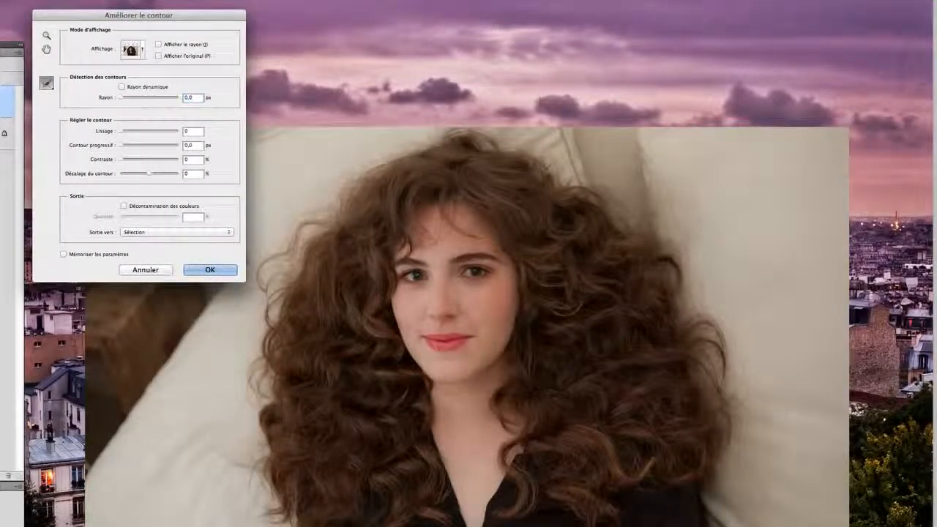
mouse_move(284, 520)
left_mouse_down()
mouse_move(280, 510)
mouse_move(252, 521)
mouse_move(267, 480)
mouse_move(256, 492)
mouse_move(221, 450)
mouse_move(257, 456)
mouse_move(265, 433)
mouse_move(249, 366)
mouse_move(268, 376)
mouse_move(256, 287)
mouse_move(293, 388)
mouse_move(270, 237)
mouse_move(303, 219)
mouse_move(313, 228)
mouse_move(292, 293)
mouse_move(277, 265)
mouse_move(309, 207)
mouse_move(337, 196)
mouse_move(326, 212)
mouse_move(360, 167)
mouse_move(464, 136)
mouse_move(490, 143)
mouse_move(450, 128)
mouse_move(526, 157)
mouse_move(568, 187)
mouse_move(615, 194)
mouse_move(625, 221)
mouse_move(682, 265)
mouse_move(687, 329)
mouse_move(710, 330)
mouse_move(693, 278)
mouse_move(721, 354)
mouse_move(699, 352)
mouse_move(728, 384)
mouse_move(732, 407)
mouse_move(719, 428)
mouse_move(729, 461)
mouse_move(745, 402)
mouse_move(740, 363)
mouse_move(699, 311)
left_mouse_up()
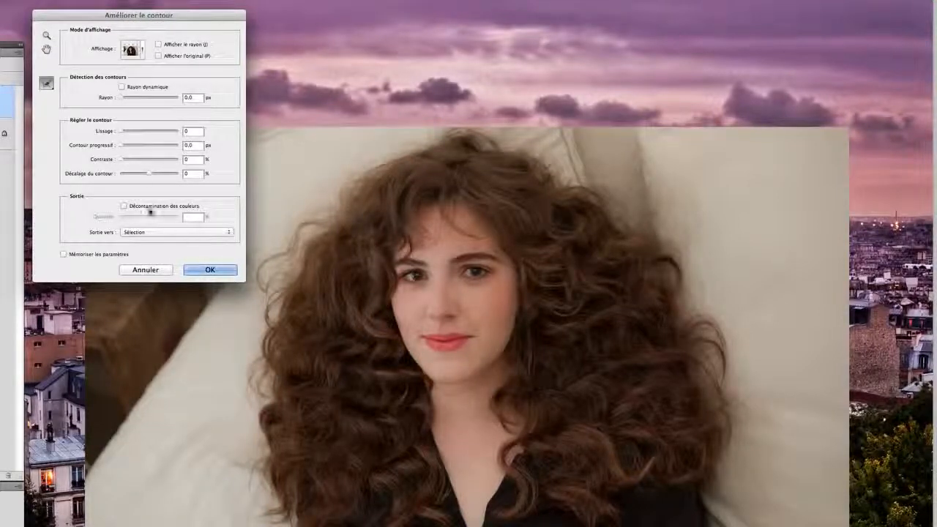
Step: Review the refined hair edge against different backgrounds and set the view mode to Sur noir
left_click(135, 50)
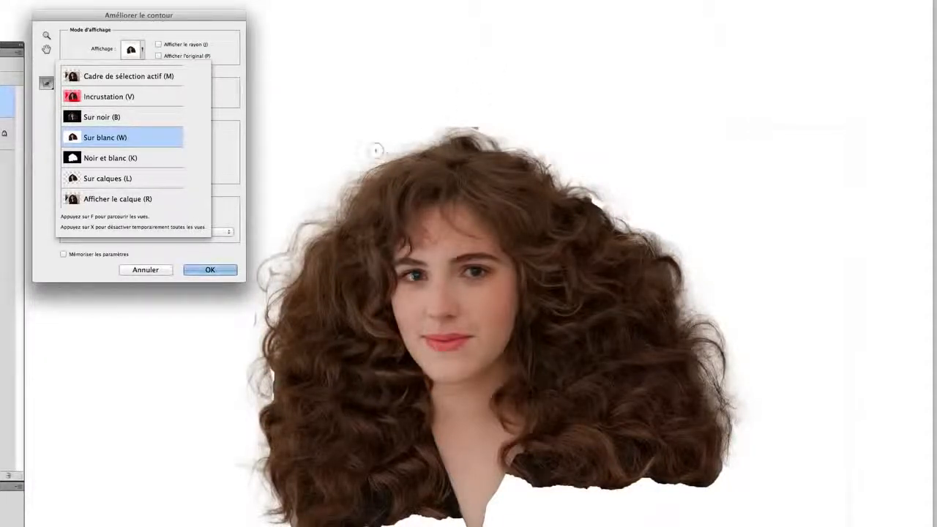
left_click(150, 160)
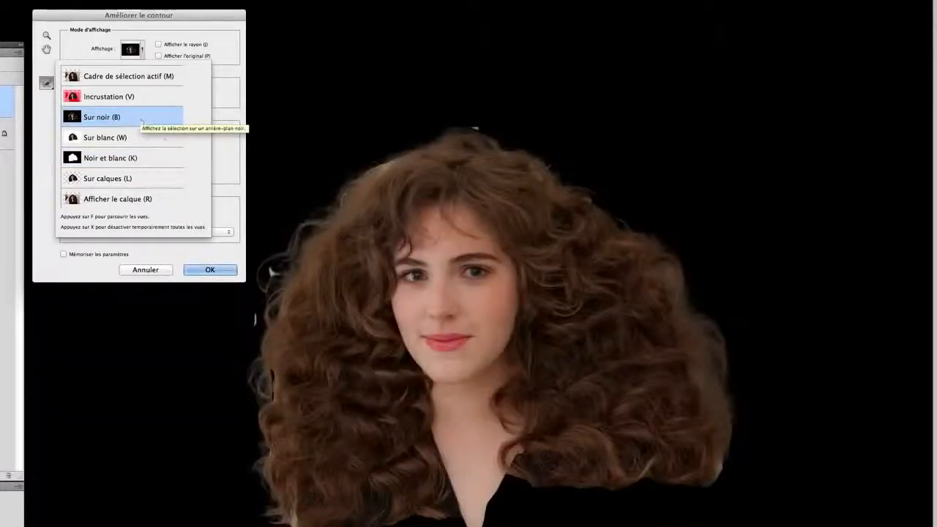
left_click(168, 16)
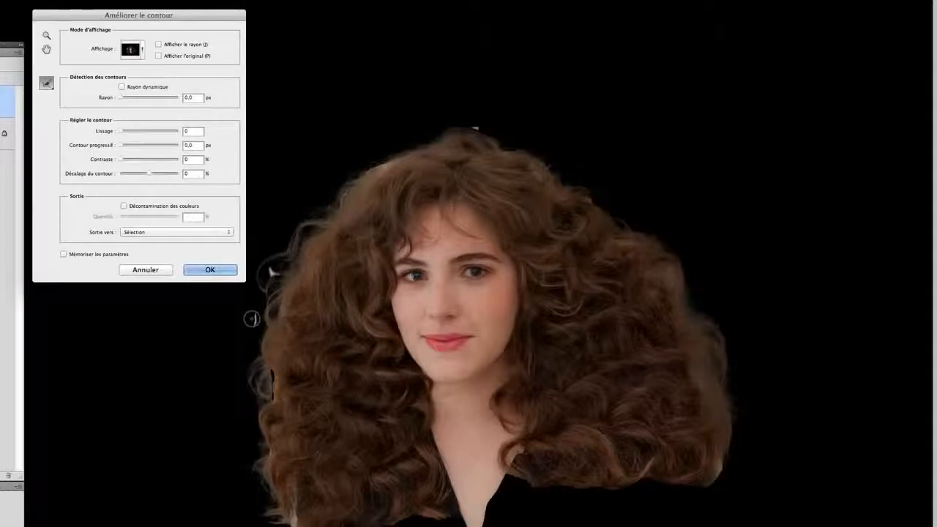
Step: Try to clean up the light patch beside the left side of the hair by erasing refinements there
key("alt")
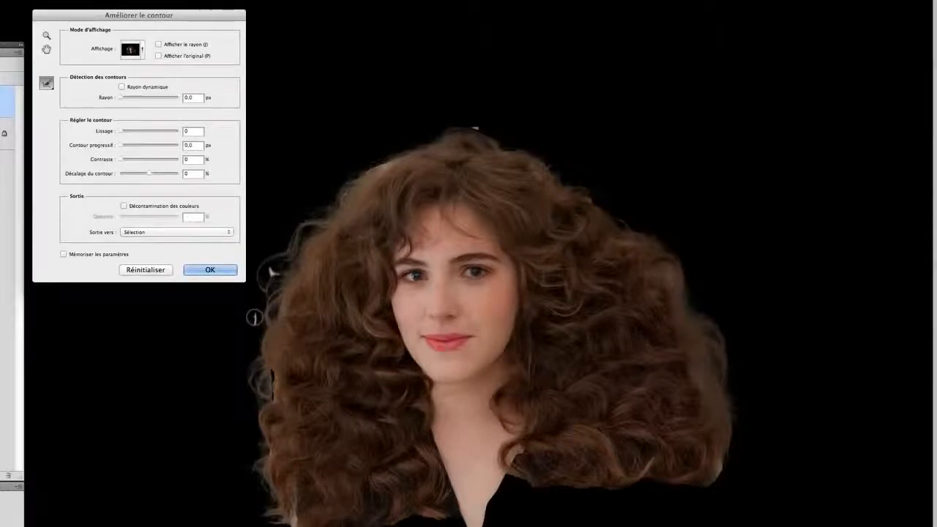
left_click_drag(253, 326, 236, 330)
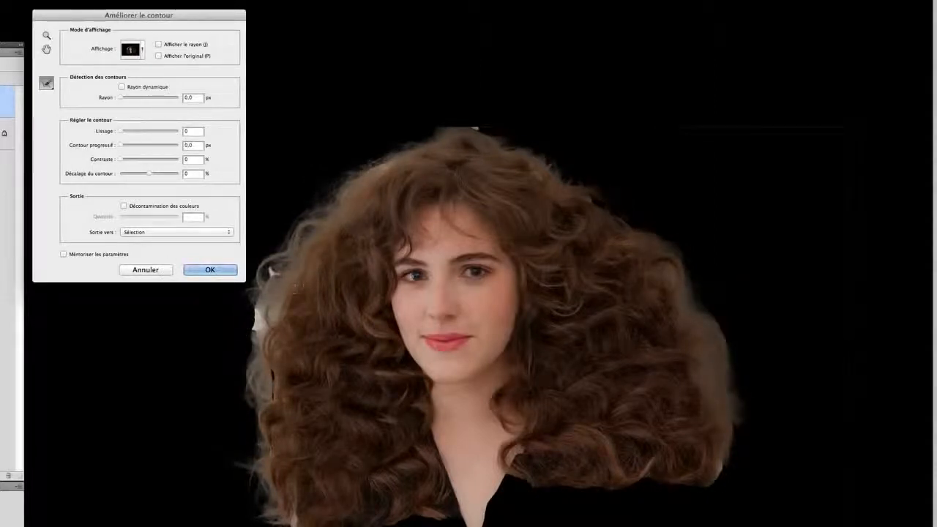
left_click(290, 339)
key("alt")
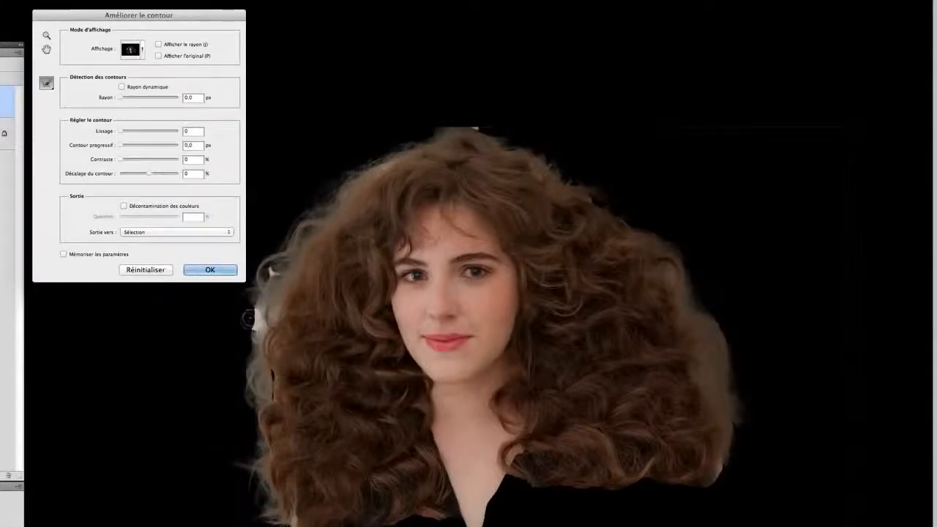
mouse_move(250, 317)
left_mouse_down()
mouse_move(259, 320)
mouse_move(251, 331)
left_mouse_up()
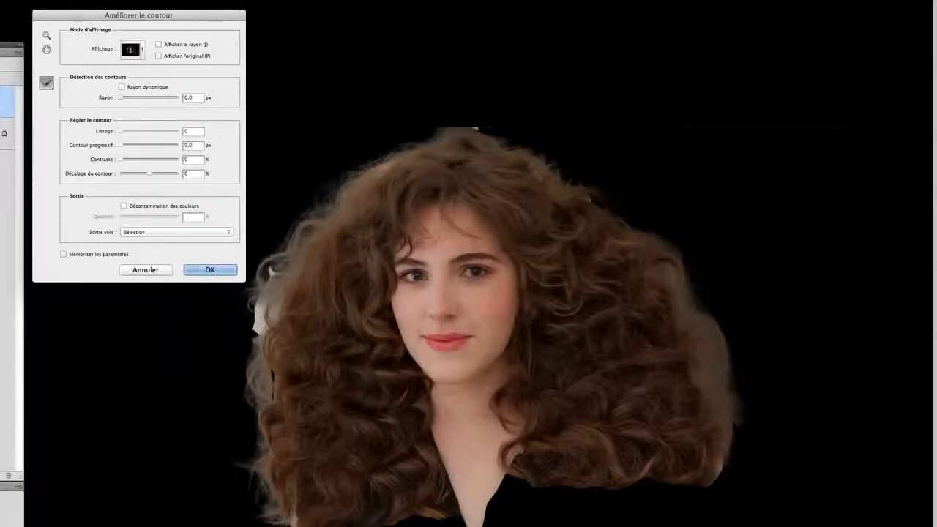
Step: Brush the edge refinement over the light remnants at the left side, top and lower right of the hair
mouse_move(256, 303)
left_mouse_down()
mouse_move(254, 347)
mouse_move(274, 319)
mouse_move(273, 246)
left_mouse_up()
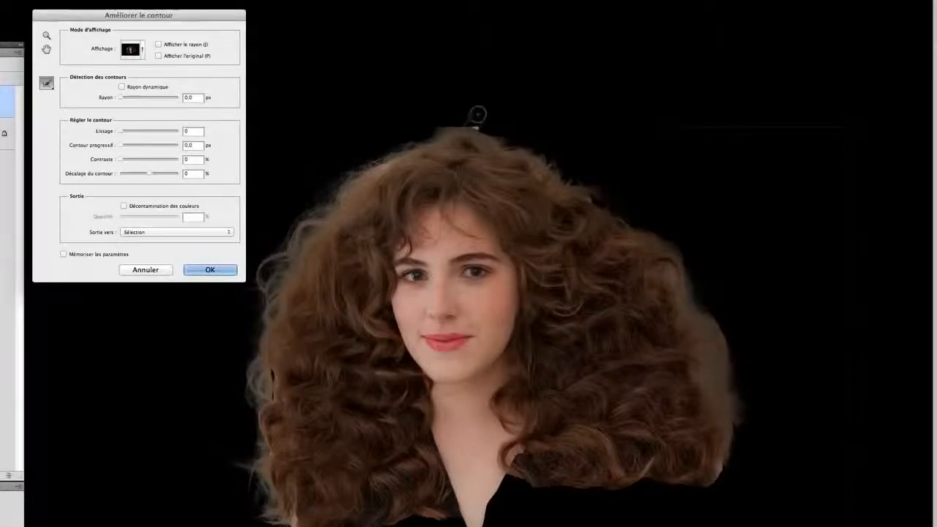
left_click_drag(478, 129, 435, 129)
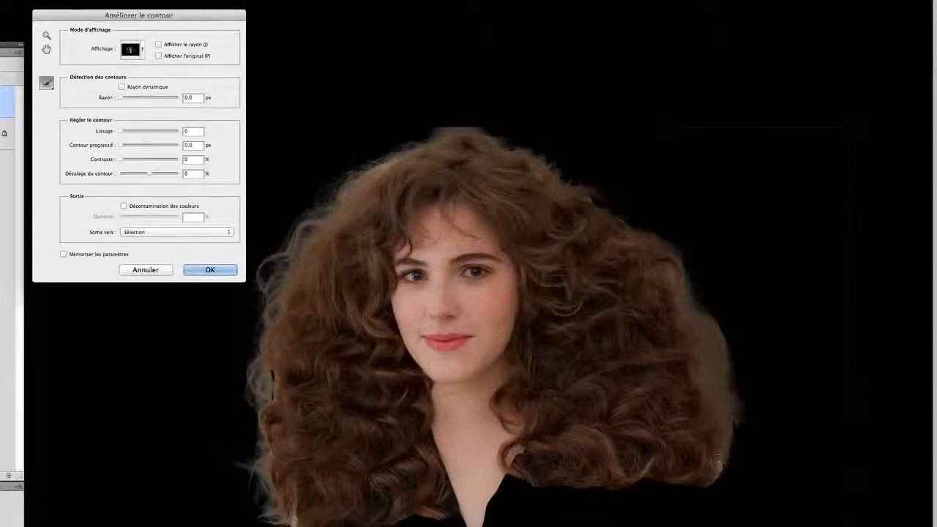
left_click_drag(721, 463, 721, 483)
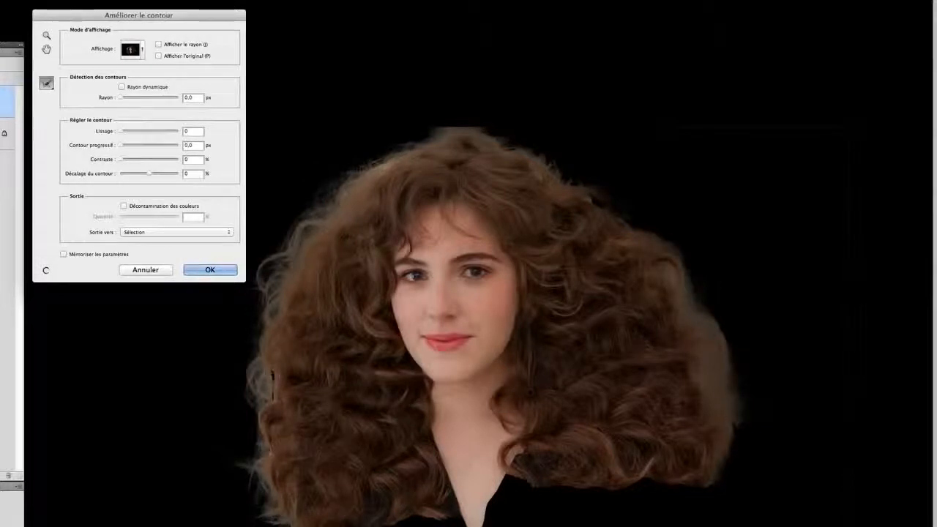
Step: Brush the left hair edge again and compare the cut-out in the Noir et blanc, Sur blanc and Sur noir view modes
left_click_drag(269, 366, 269, 407)
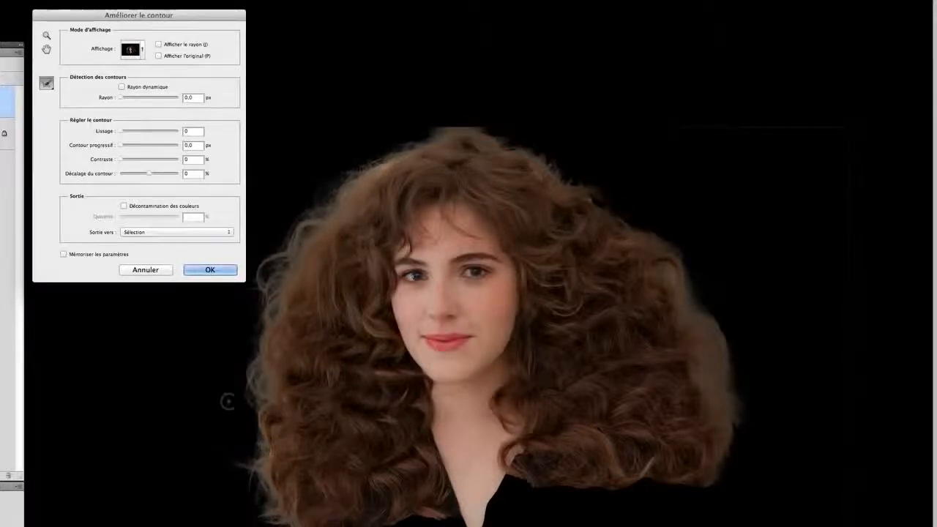
left_click(141, 49)
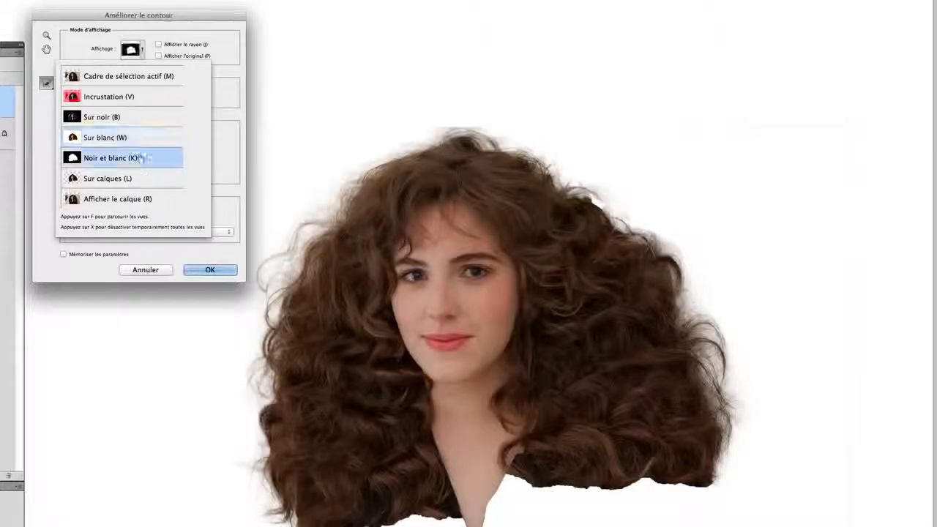
left_click(141, 158)
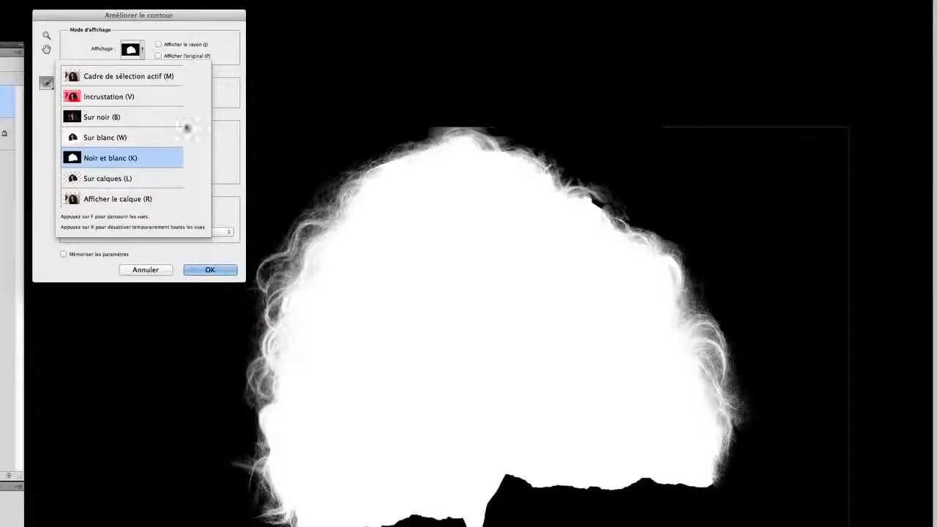
left_click(217, 130)
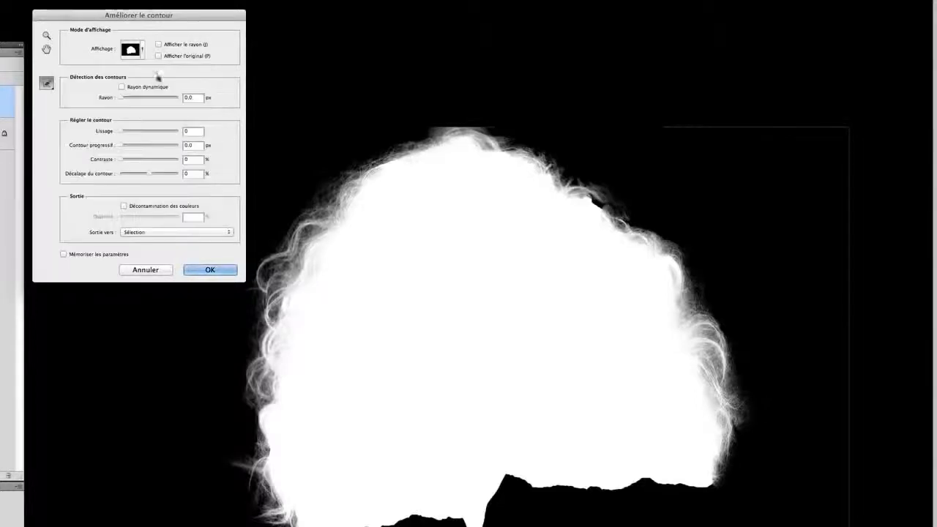
left_click(140, 53)
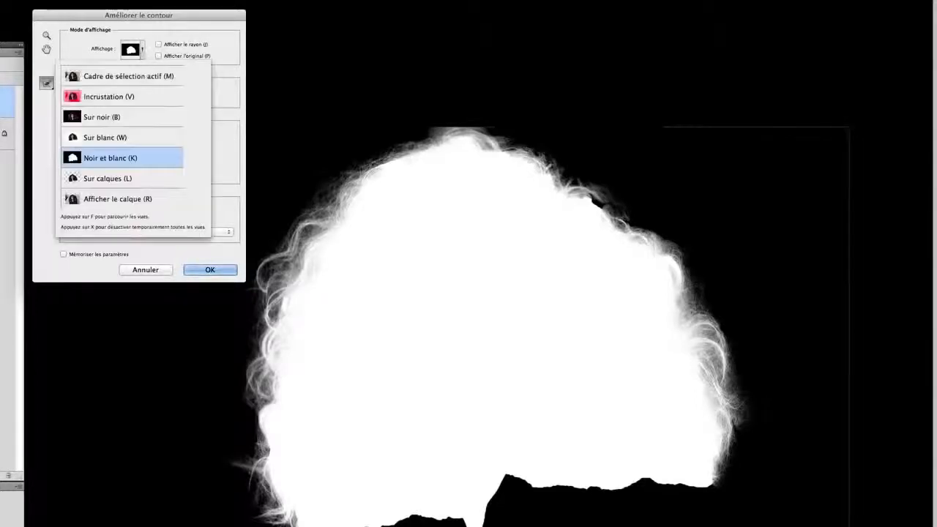
left_click(142, 138)
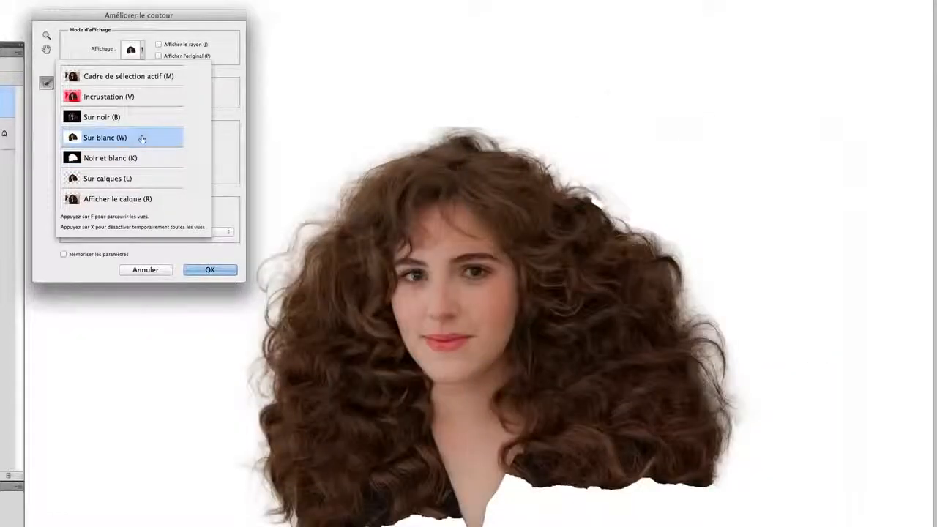
left_click(135, 117)
left_click(205, 121)
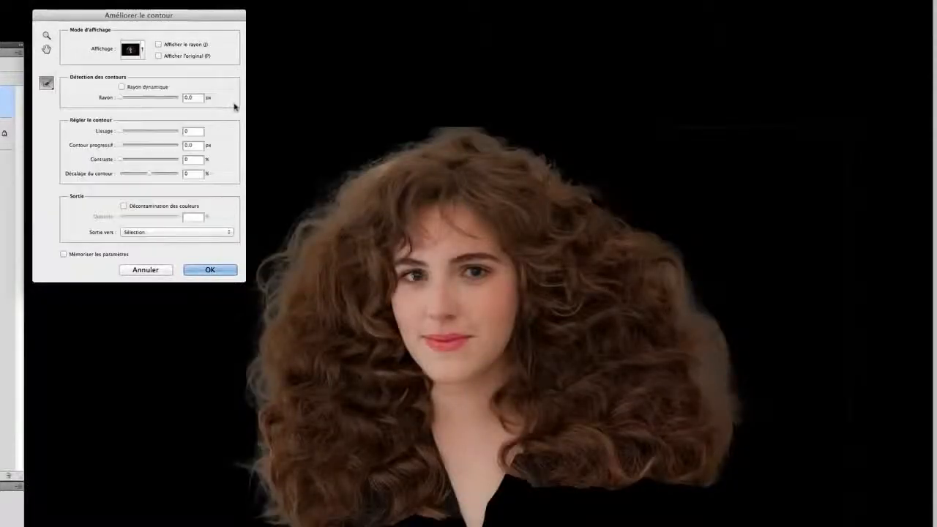
Step: Adjust the refined edge with Lissage 5, Contour progressif 0,7 px and Décalage du contour -22 %
left_click_drag(122, 132, 123, 133)
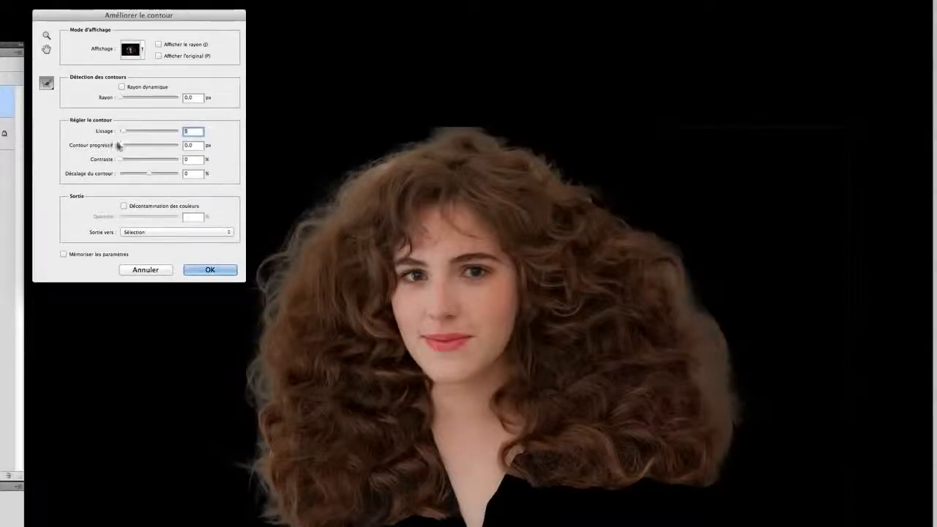
left_click_drag(120, 148, 122, 148)
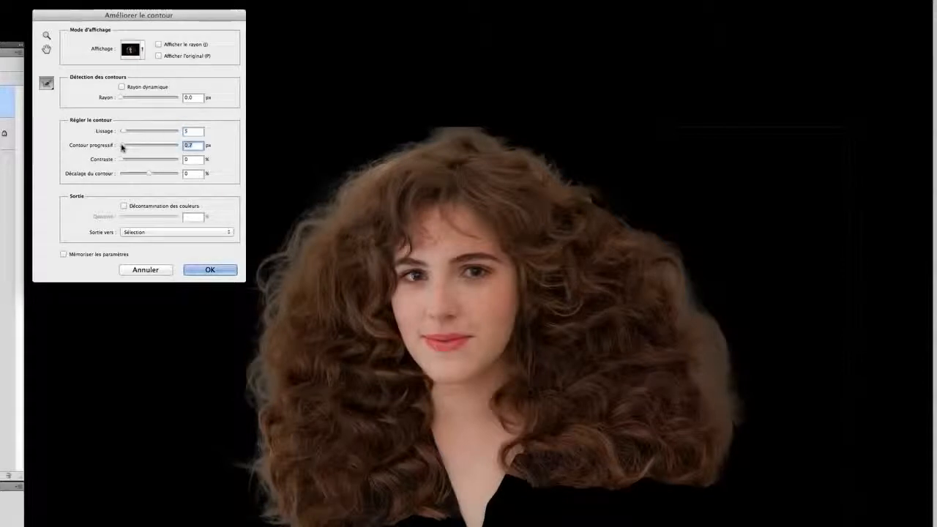
left_click(149, 173)
left_click_drag(152, 175, 142, 175)
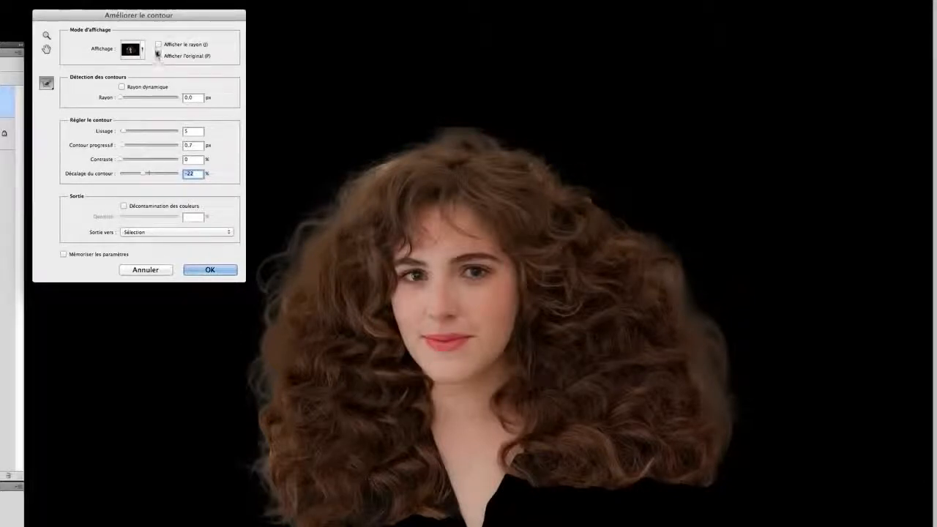
Step: Check the refinement radius and the original selection against the result, and apply the refined edge as a selection
left_click(158, 44)
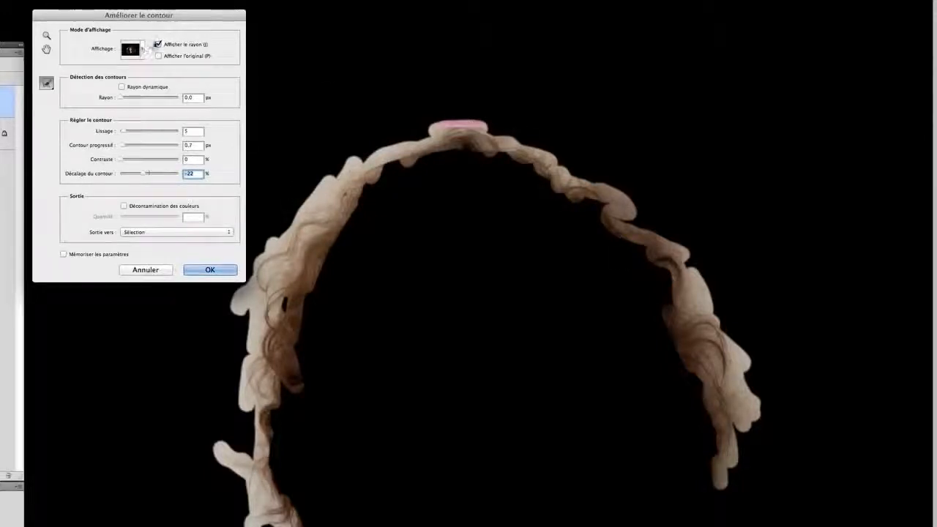
left_click(158, 45)
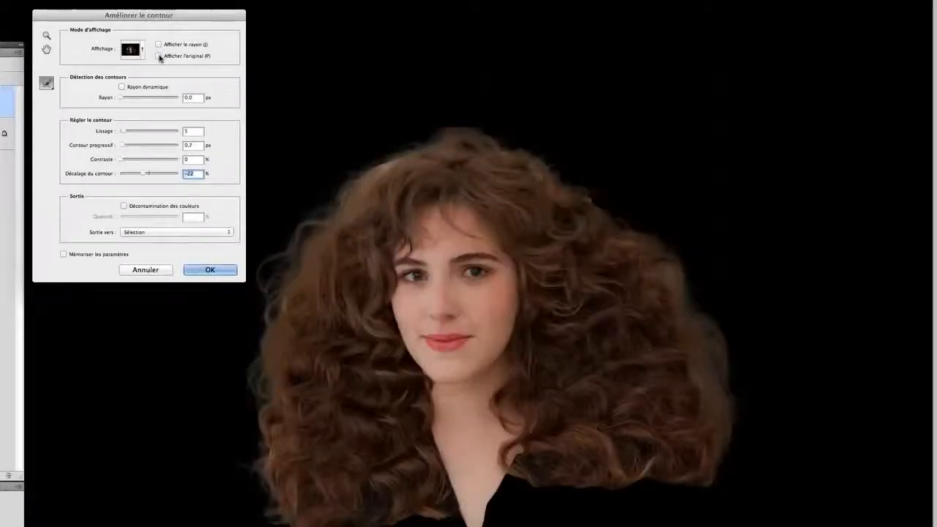
left_click(159, 56)
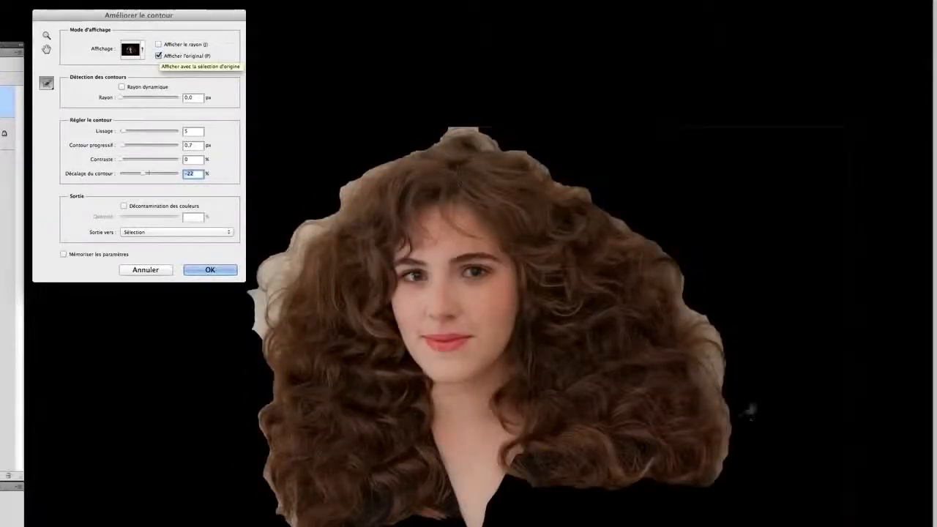
left_click(159, 56)
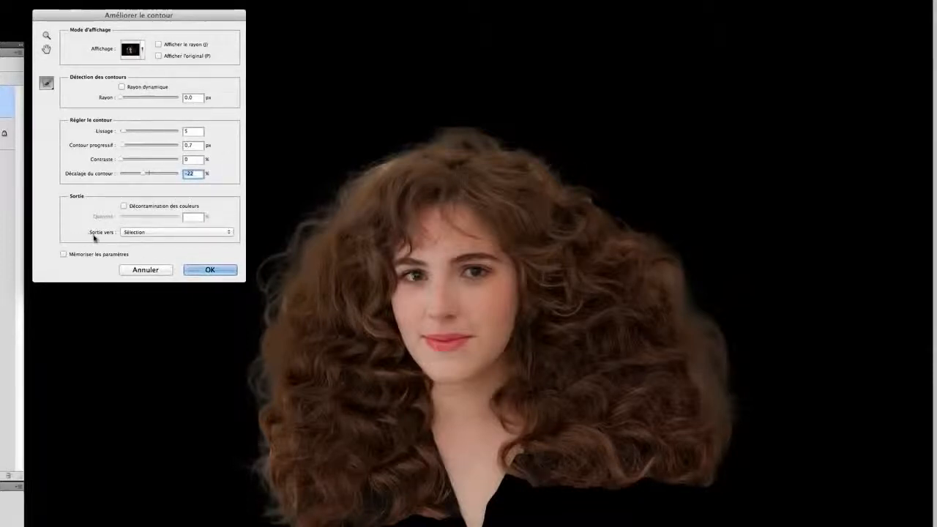
left_click(213, 269)
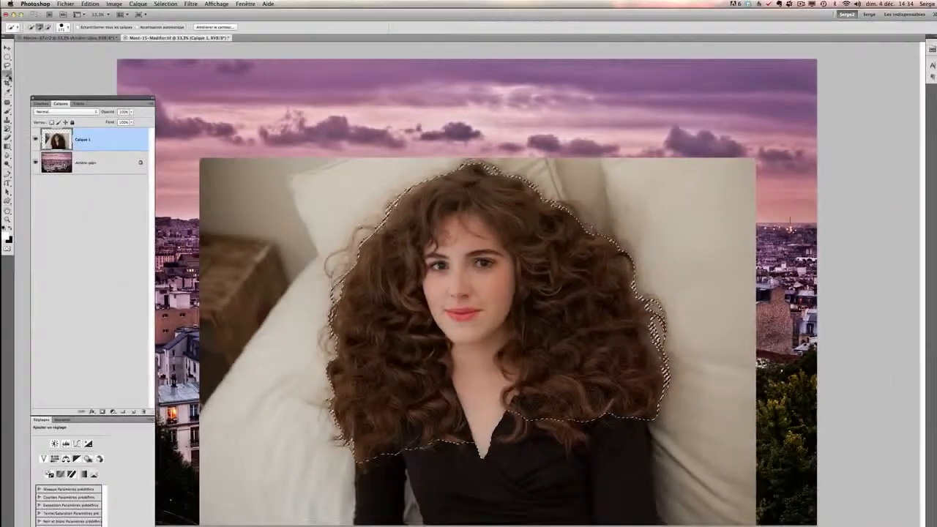
Step: Extend the Quick Selection over both arms and the black dress, and remove the pillow area beside the right-hand arm
left_click(8, 76)
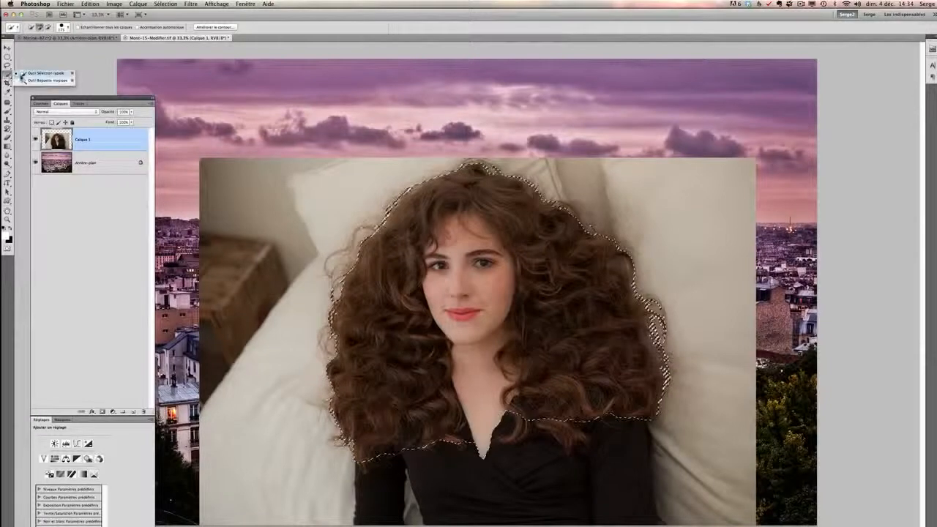
left_click(22, 74)
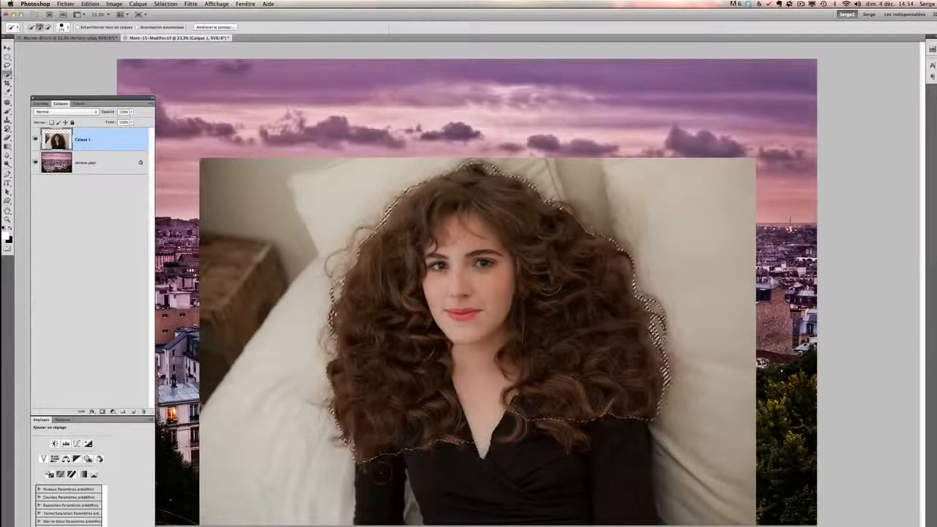
left_click(378, 474)
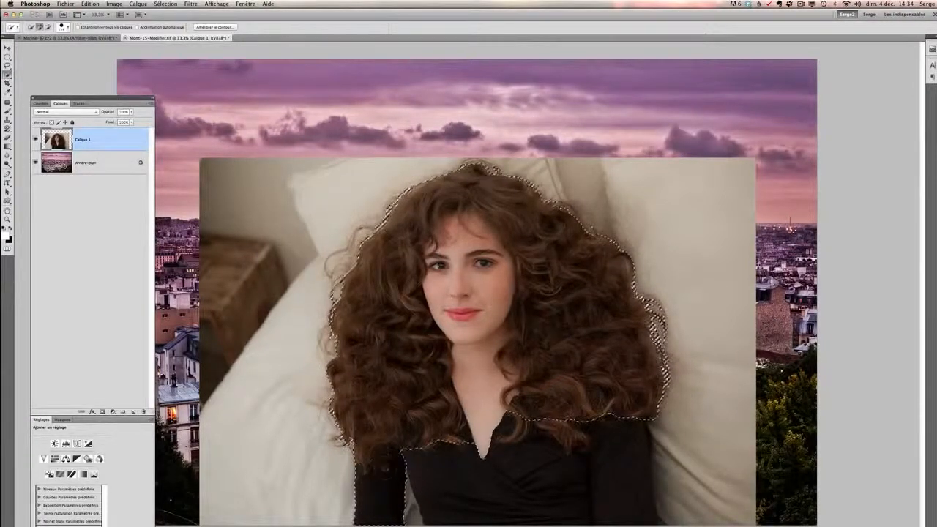
mouse_move(399, 476)
left_mouse_down()
mouse_move(467, 508)
mouse_move(506, 477)
mouse_move(556, 484)
mouse_move(571, 469)
mouse_move(632, 496)
mouse_move(597, 417)
left_mouse_up()
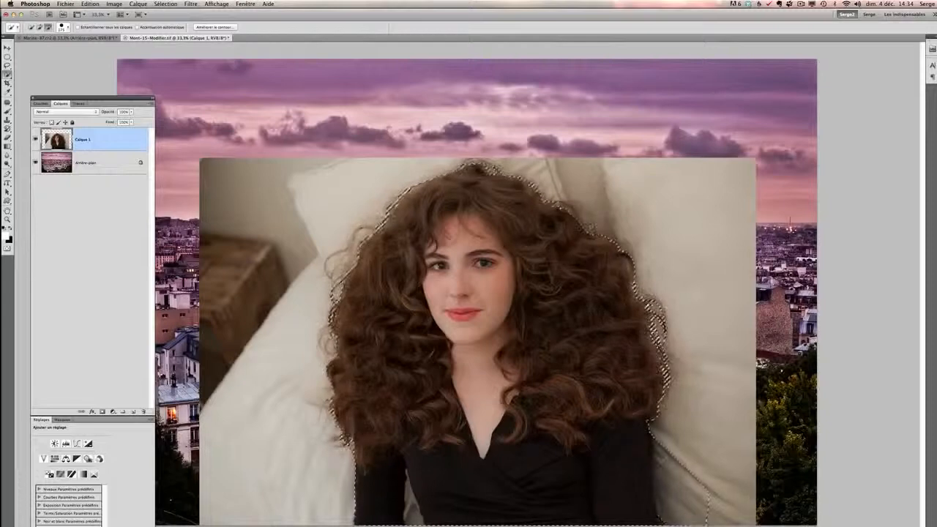
left_click_drag(695, 479, 688, 512)
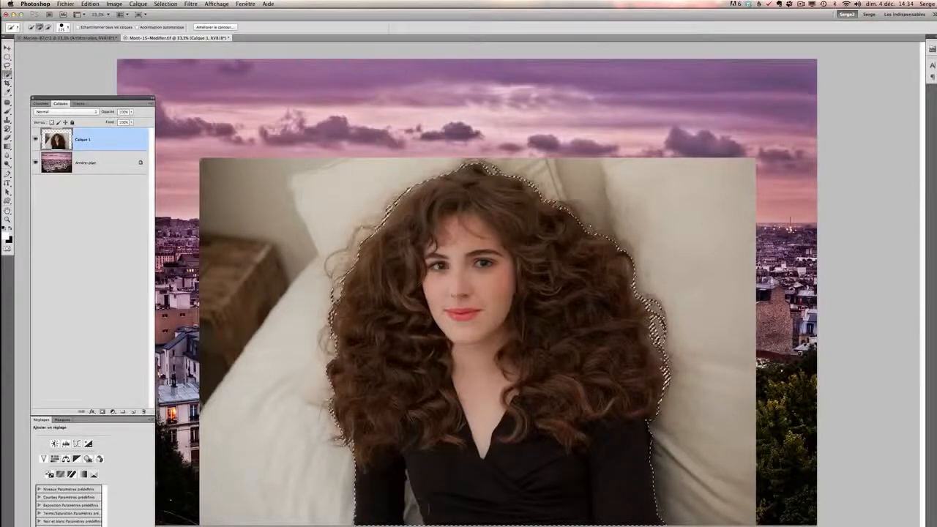
Step: Subtract the light gap between the left-hand arm and the torso from the selection using a smaller Quick Selection brush
key("z")
left_click(423, 498)
left_click(423, 498)
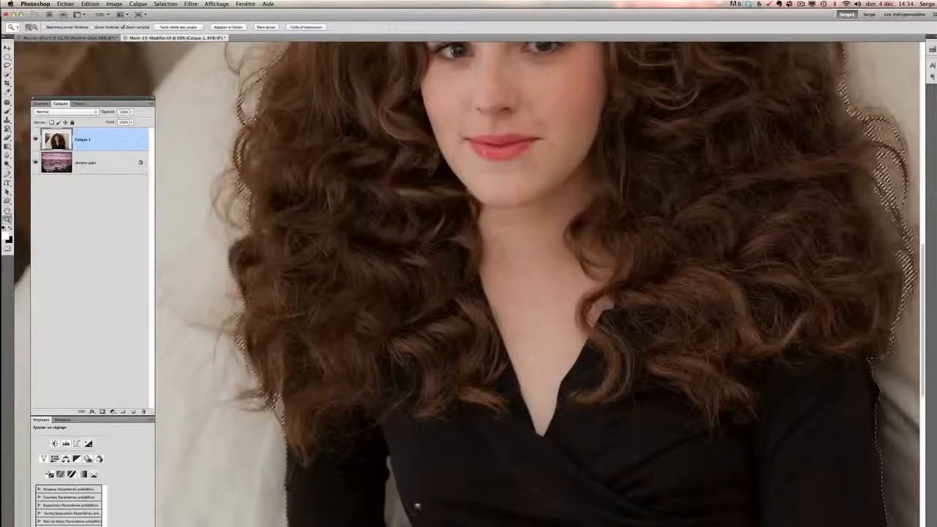
left_click(423, 497)
left_click(423, 498)
left_click_drag(456, 452, 482, 291)
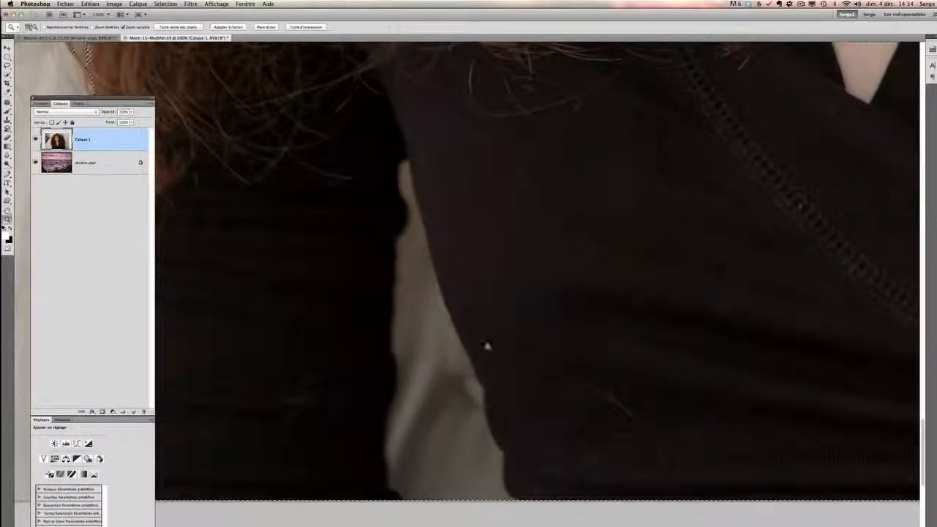
key("w")
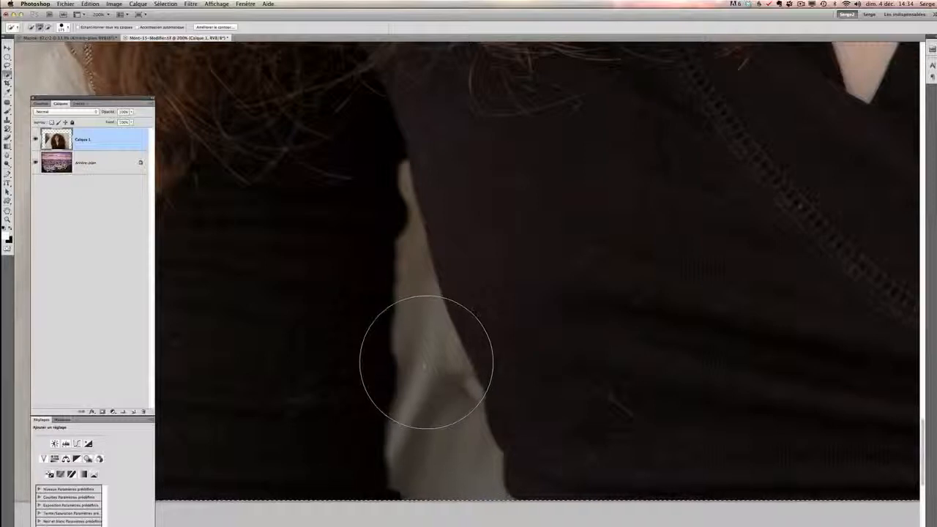
key("bracketleft")
key("bracketleft")
key("bracketleft")
key("bracketleft")
key("bracketleft")
key("bracketleft")
key("bracketleft")
key("bracketleft")
key("bracketleft")
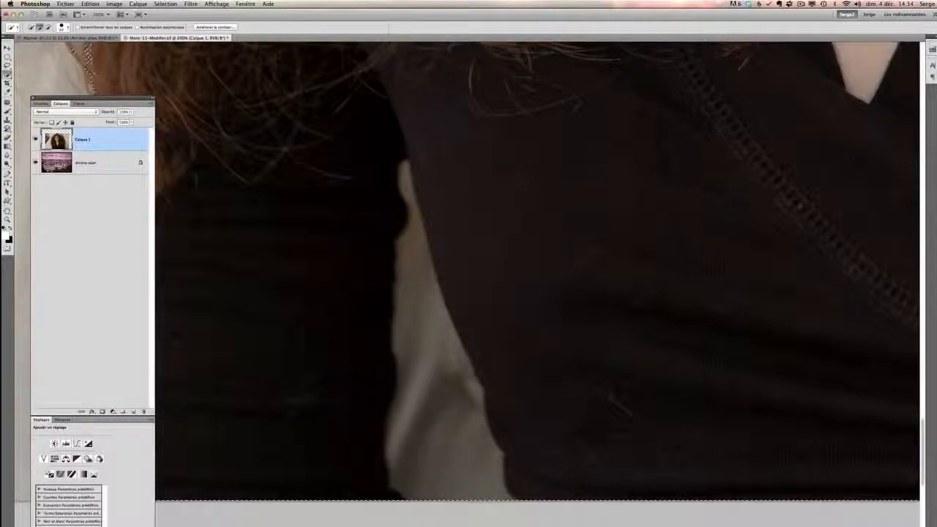
key("alt")
left_click_drag(416, 279, 416, 234)
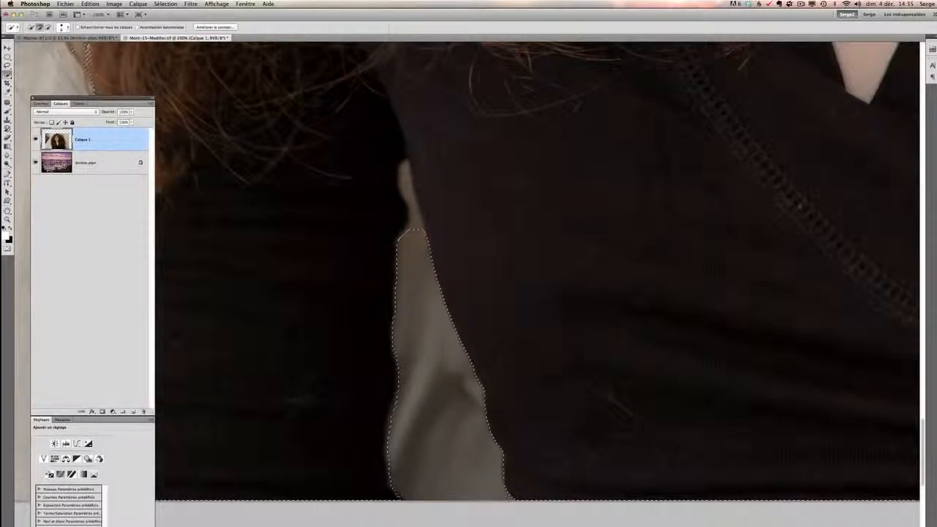
left_click(408, 201, "alt")
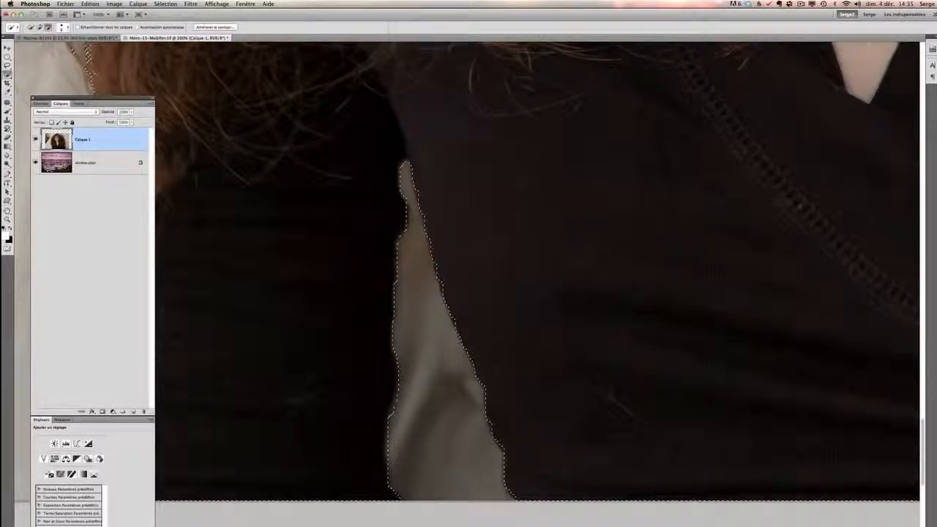
Step: Apply Refine Edge to the full-figure selection with Rayon dynamique enabled and the output set to Sélection
key("z")
left_click(525, 243, "alt")
left_click(527, 240, "alt")
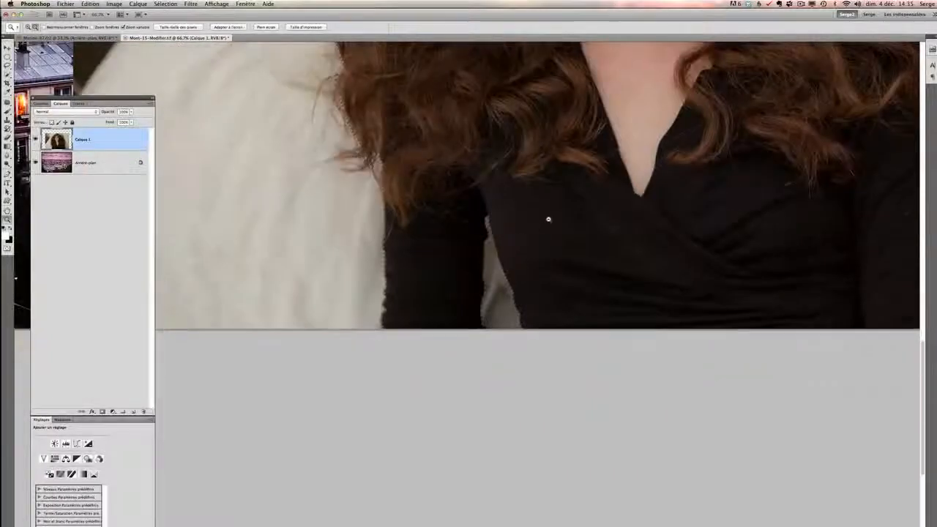
left_click(556, 216, "alt")
left_click(622, 205, "alt")
left_click(527, 278, "alt")
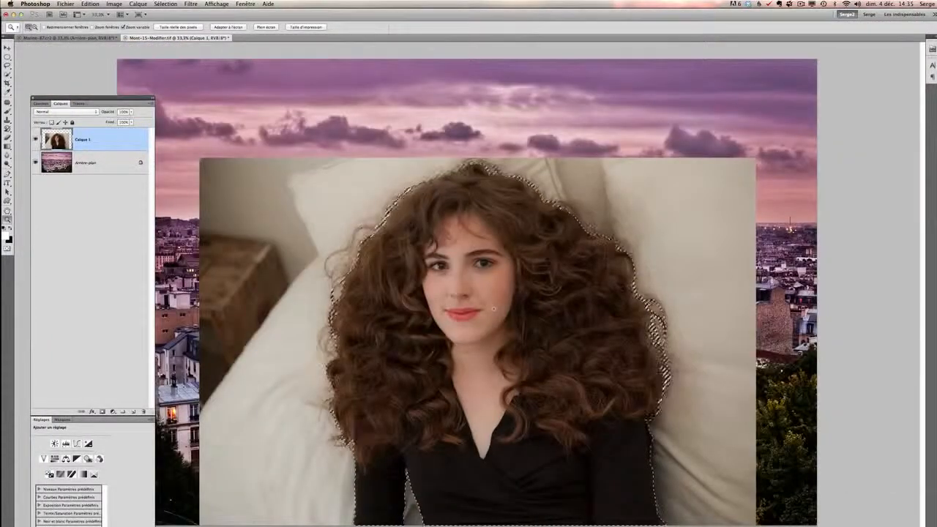
left_click(463, 312, "alt")
left_click(463, 312)
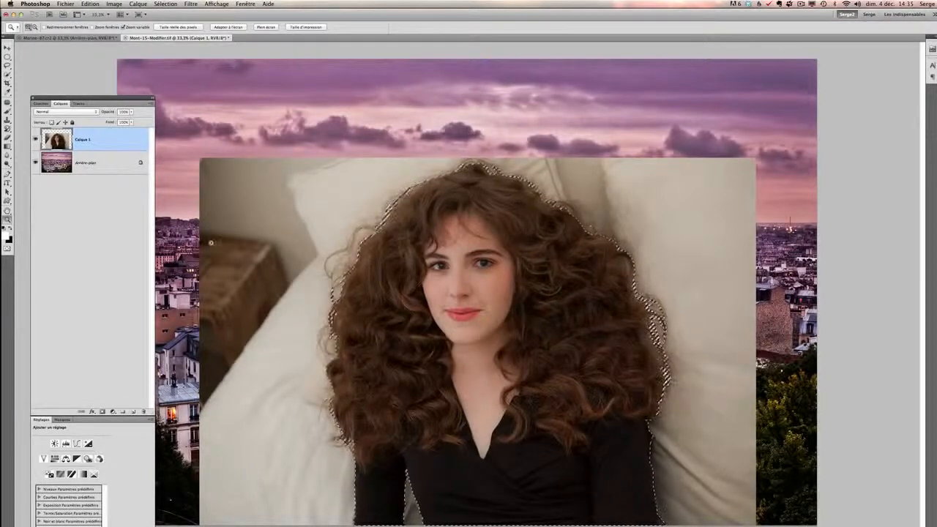
key("w")
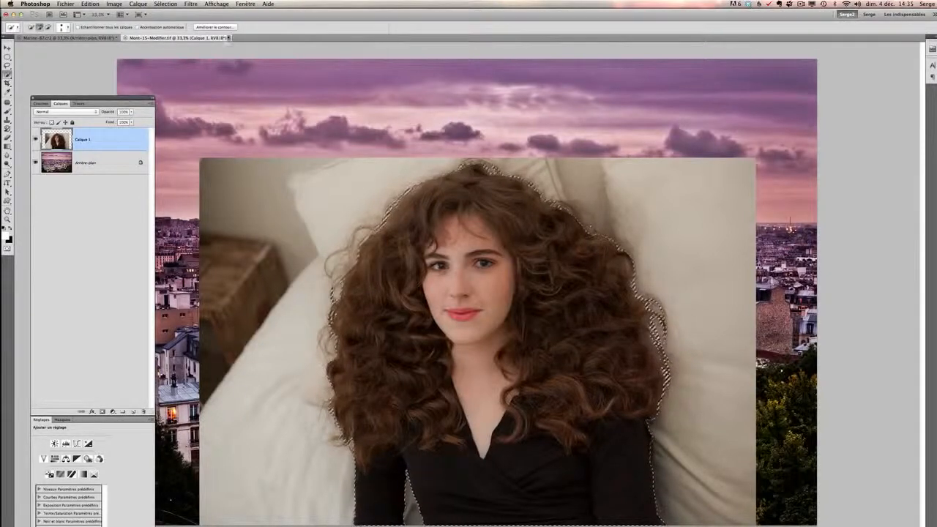
left_click(220, 27)
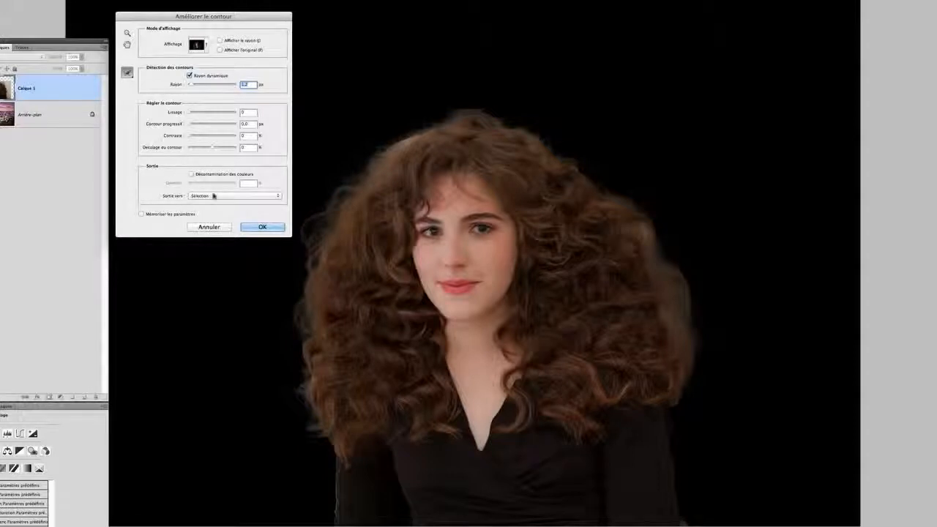
left_click(265, 227)
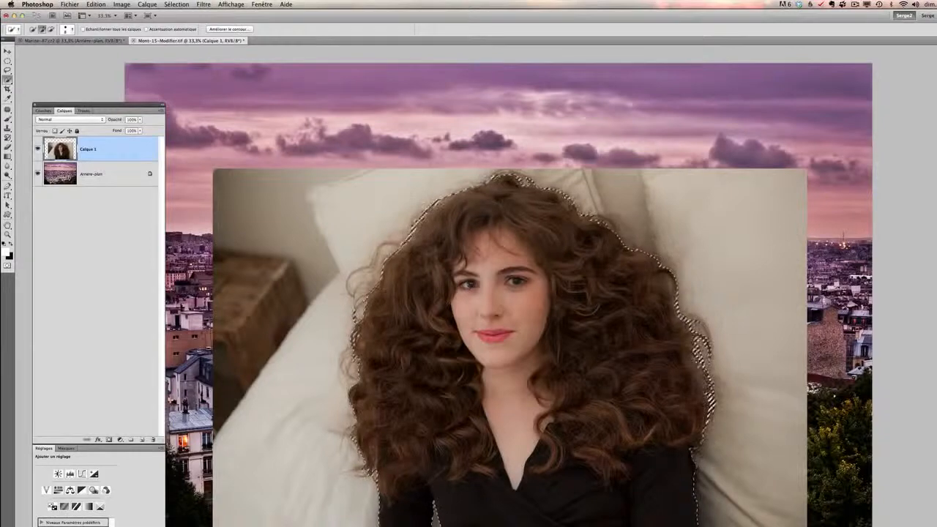
Step: Add a layer mask to Calque 1 from the selection and display the mask alone, enlarged at the top of the hair
left_click(108, 440)
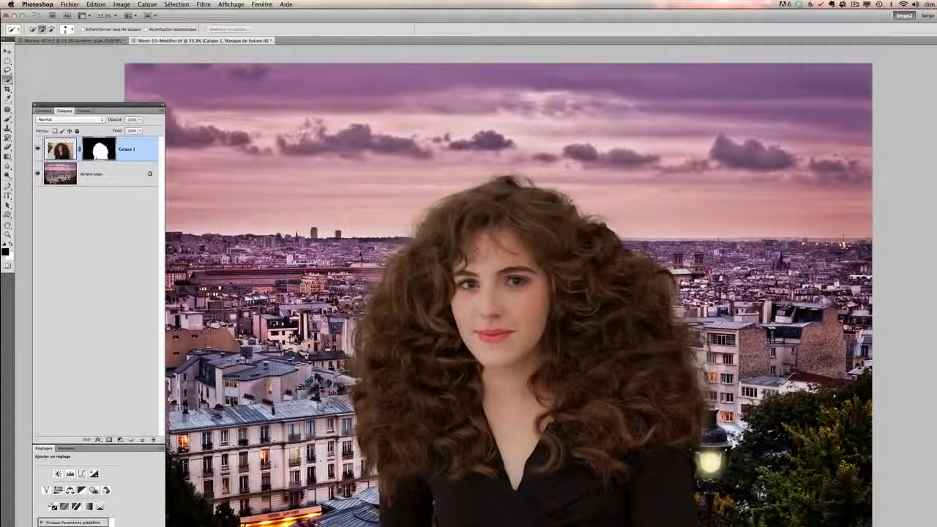
left_click(97, 151, "alt")
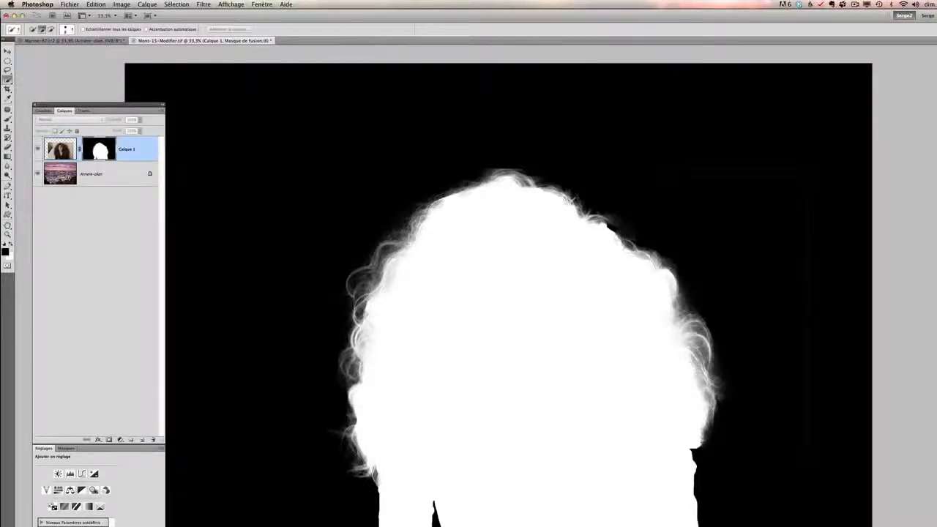
key("z")
left_click(498, 182)
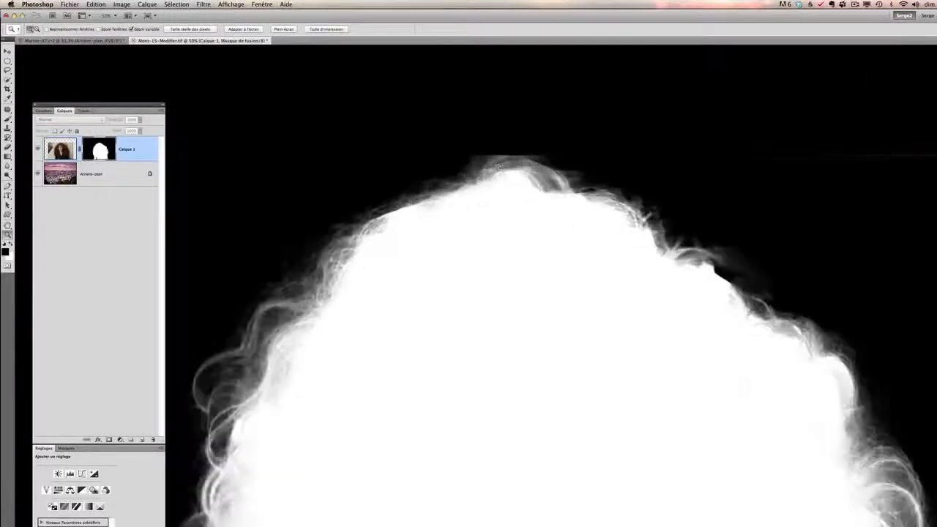
Step: Paint black on the mask with the Brush at 50% opacity over the straight cut-off edge above the top of the hair
left_click(550, 160)
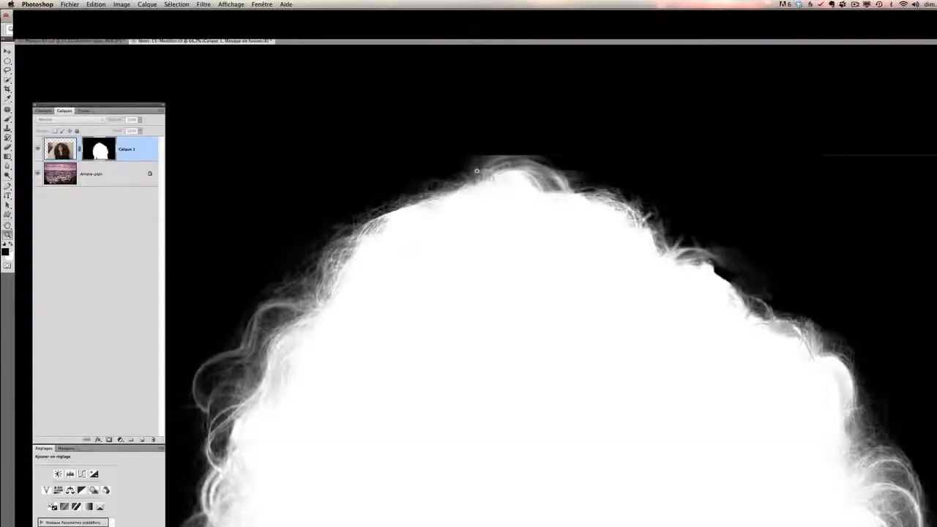
left_click_drag(685, 224, 483, 290)
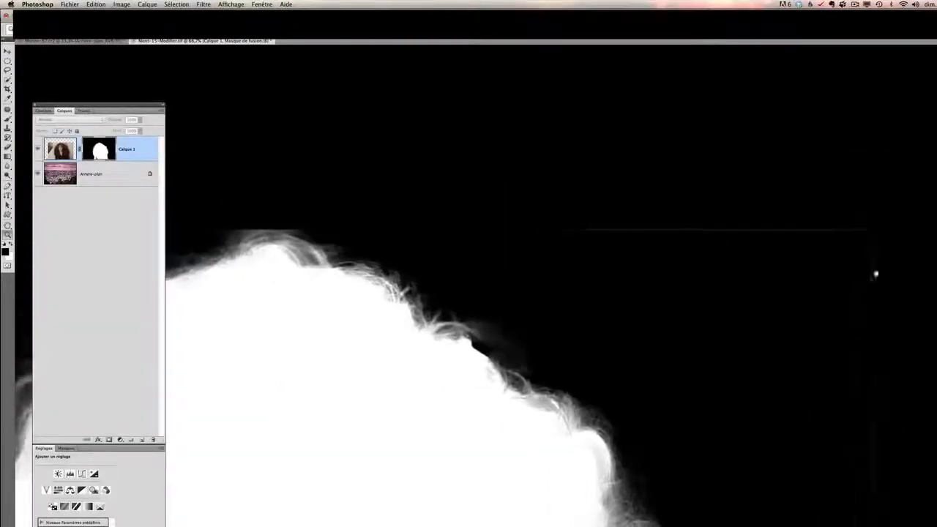
key("b")
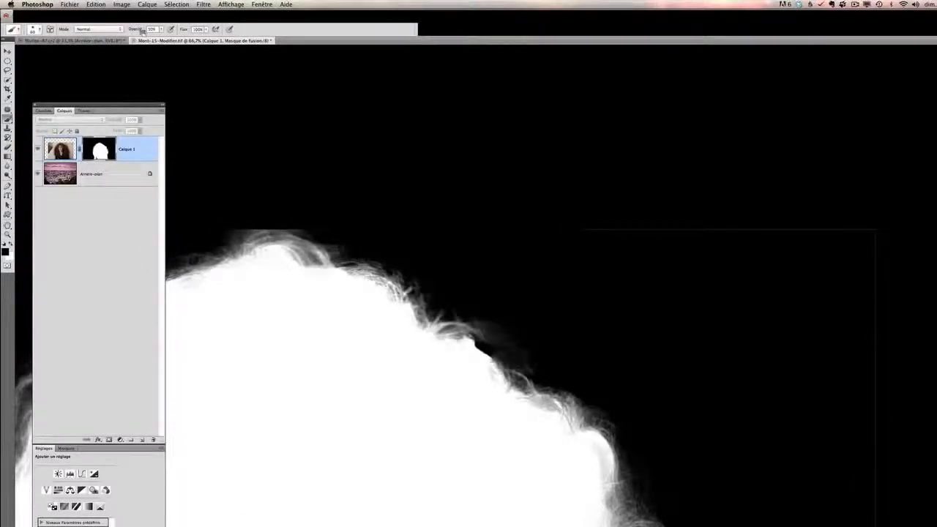
left_click_drag(231, 230, 297, 226)
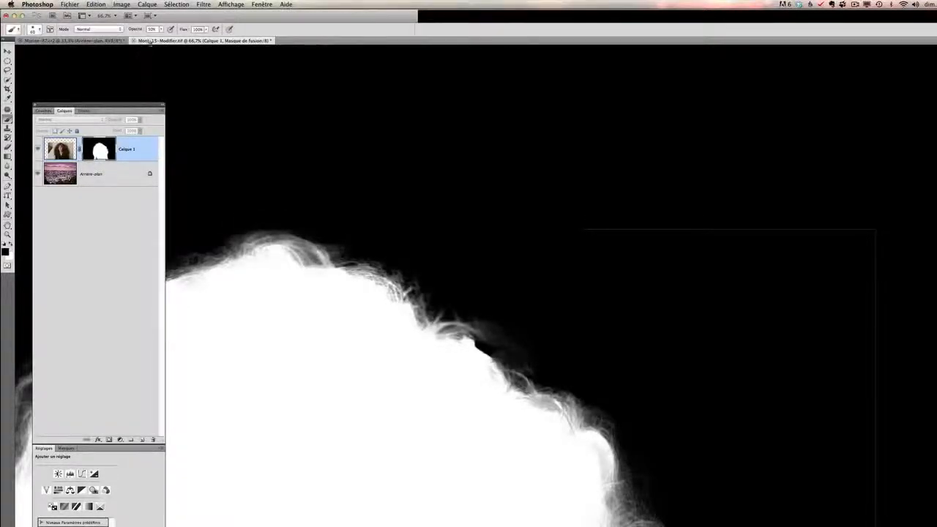
Step: Paint out the thin stray lines in the mask's black area beside the hair using the Brush at 100% opacity
left_click(161, 30)
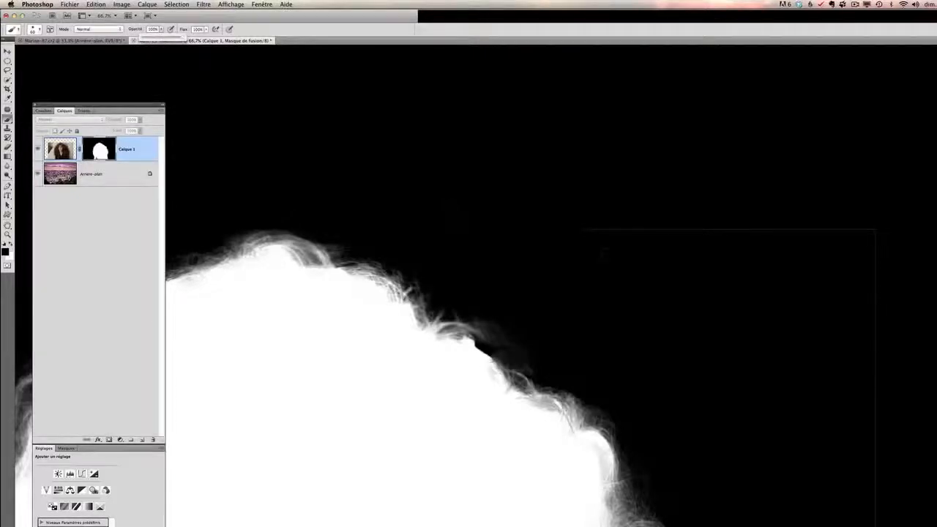
left_click_drag(577, 228, 685, 224)
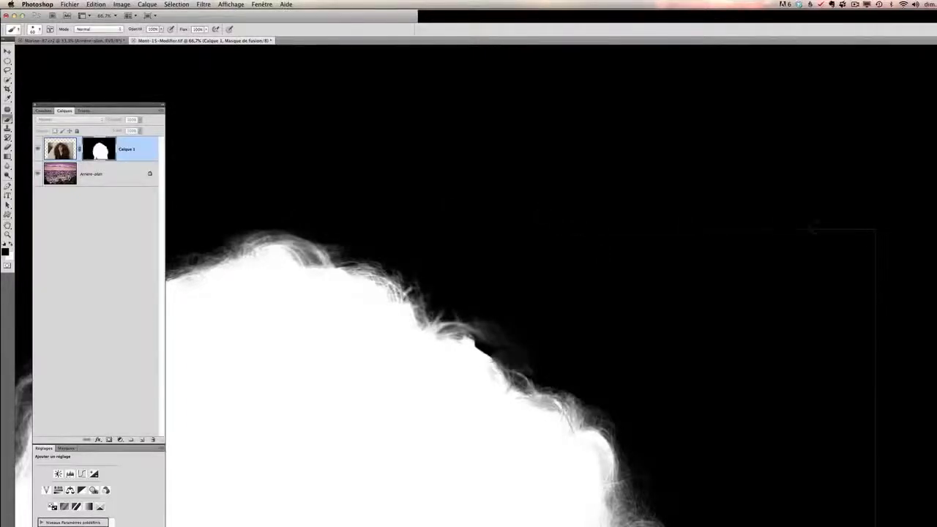
mouse_move(808, 229)
left_mouse_down()
mouse_move(884, 231)
mouse_move(738, 61)
mouse_move(736, 230)
left_mouse_up()
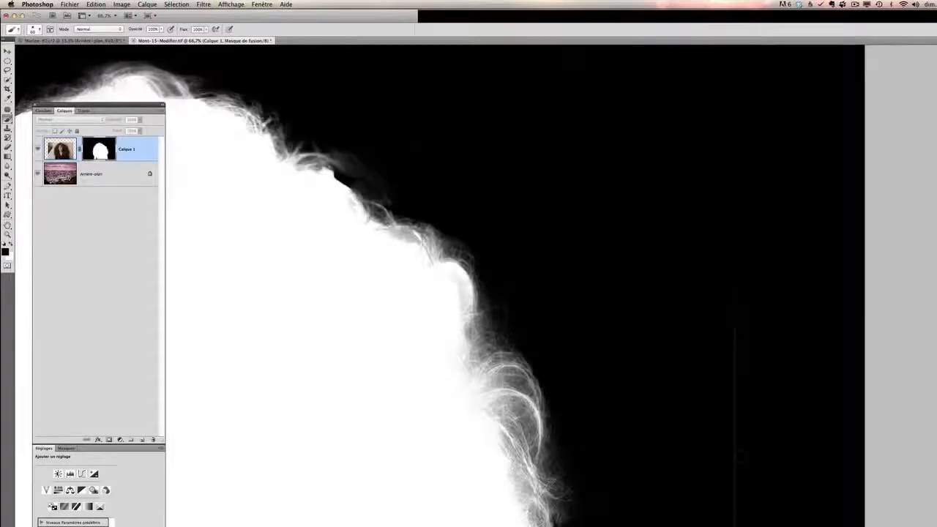
left_click_drag(736, 291, 736, 370)
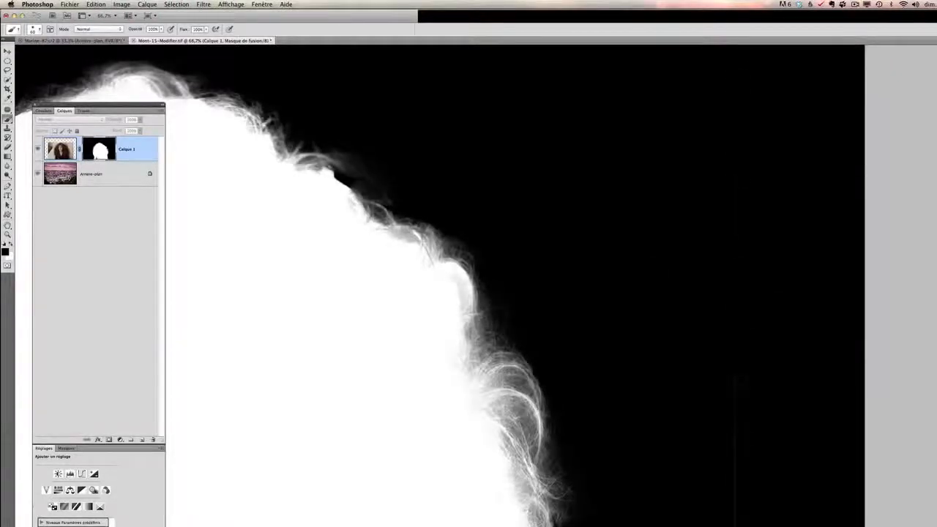
scroll(796, 381, "down", 8)
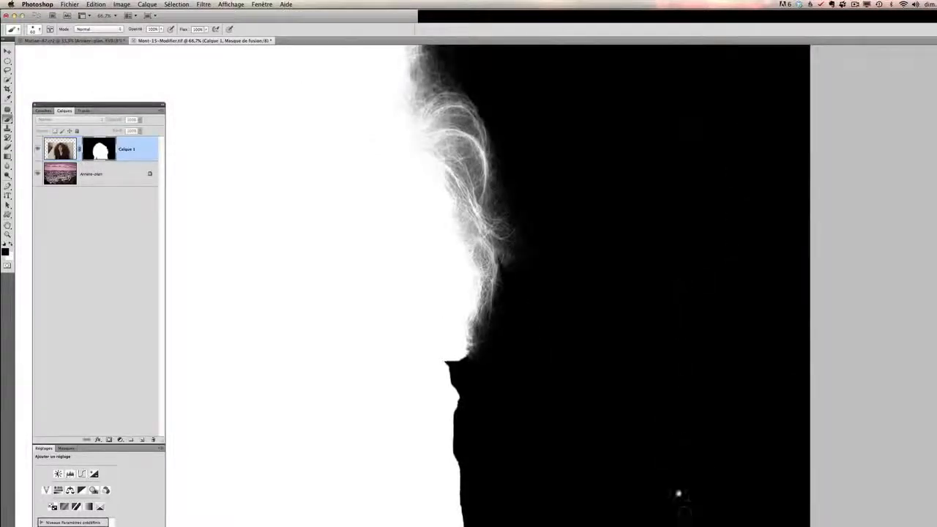
scroll(677, 494, "down", 3)
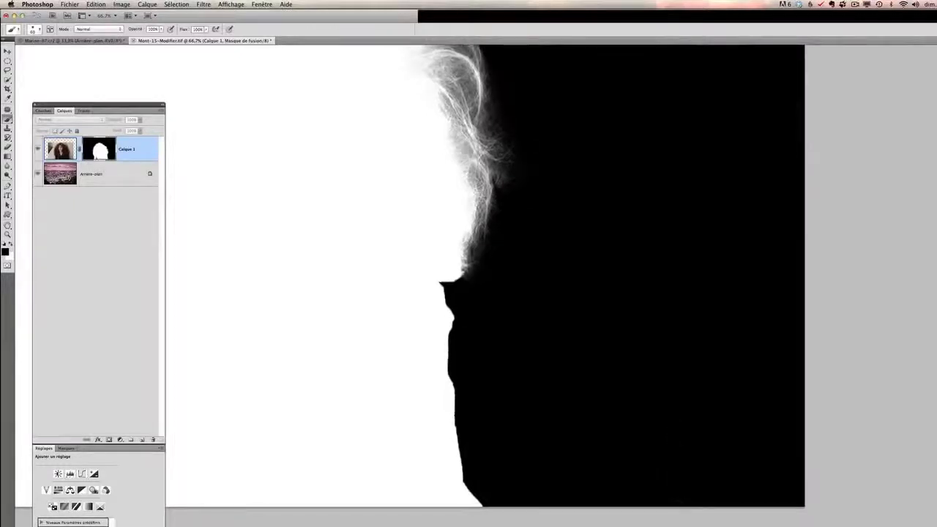
scroll(676, 264, "up", 11)
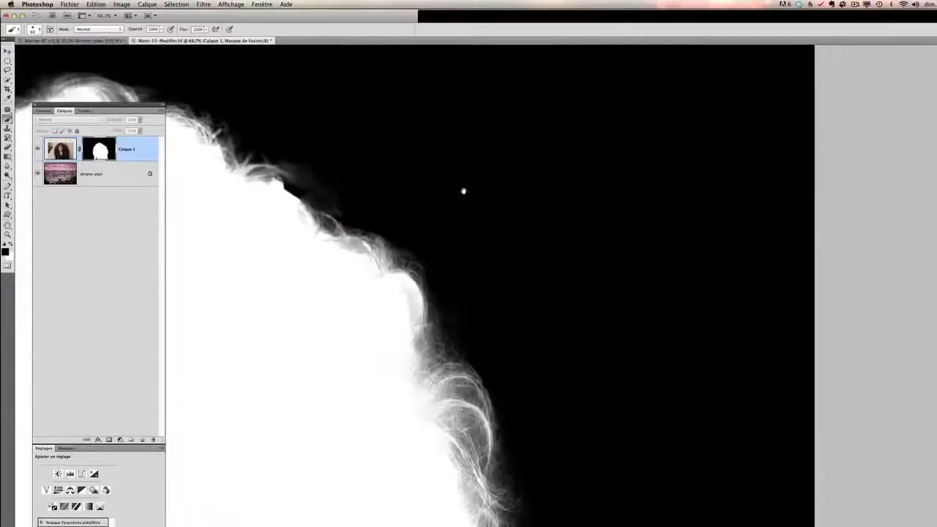
scroll(464, 191, "up", 8)
scroll(464, 191, "left", 2)
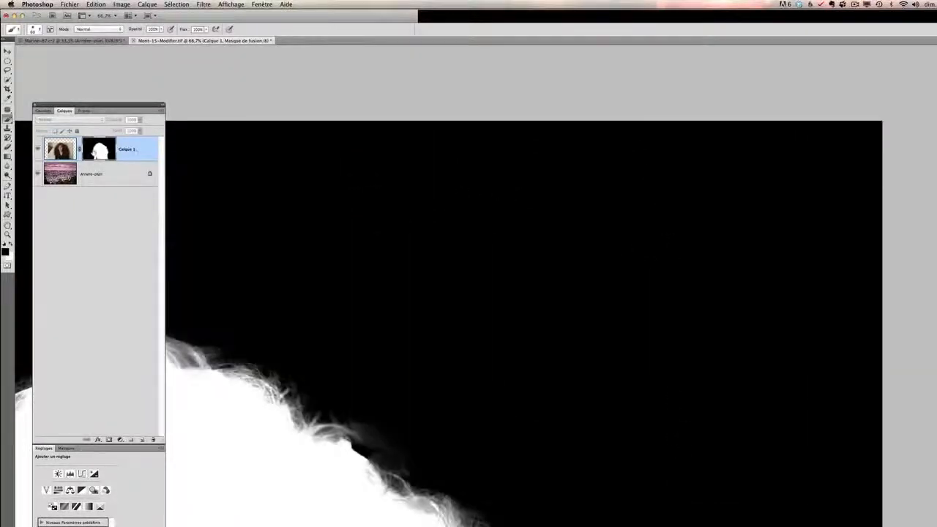
Step: Redisplay the composite and retouch the mask at the hair's upper right-hand edge with the Brush at 22% opacity
left_click(97, 151, "alt")
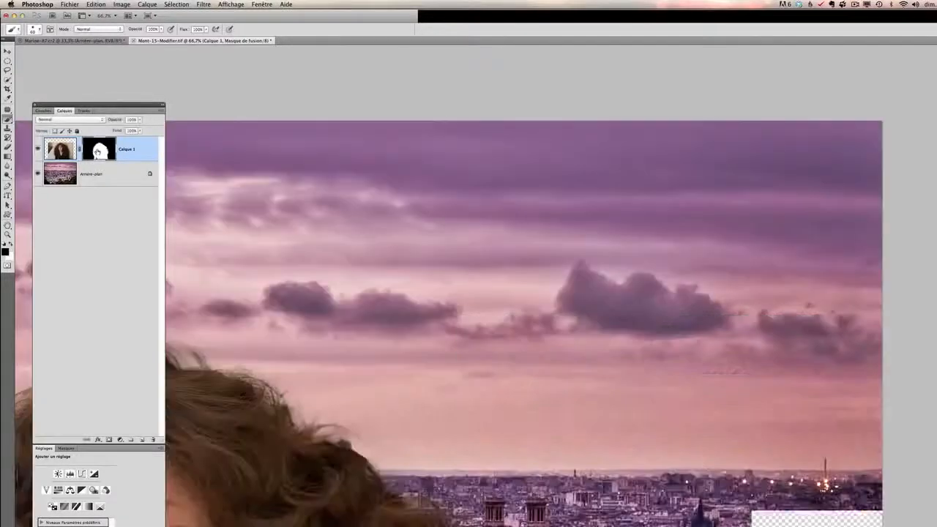
key("z")
left_click(537, 410, "alt")
left_click(538, 410, "alt")
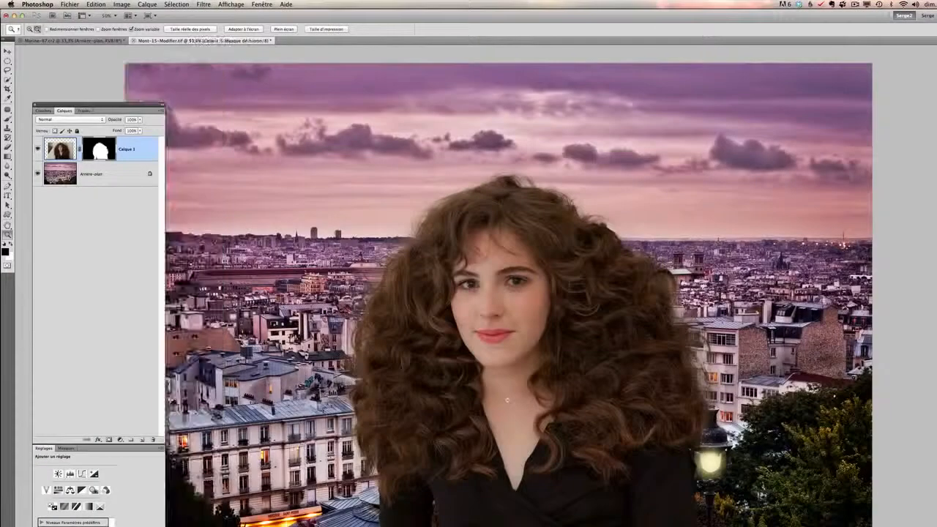
left_click(548, 233)
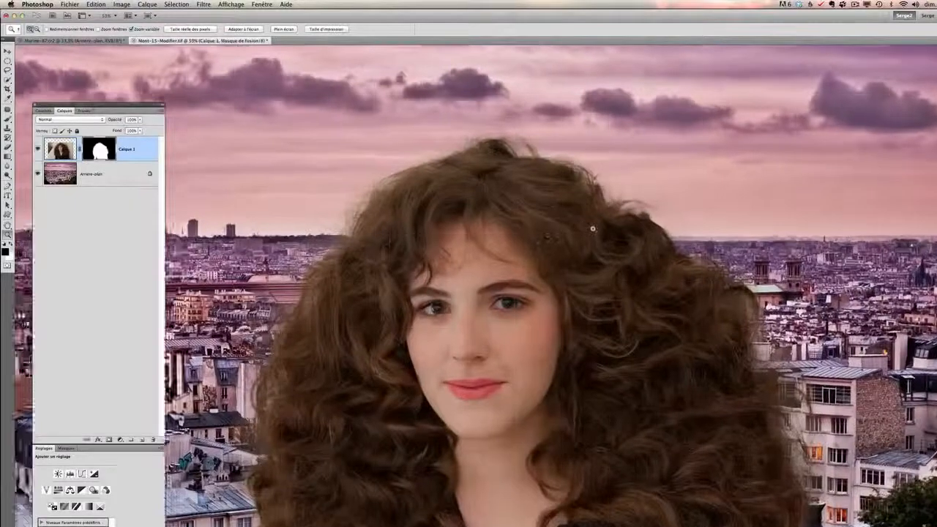
left_click(548, 232)
left_click(661, 212)
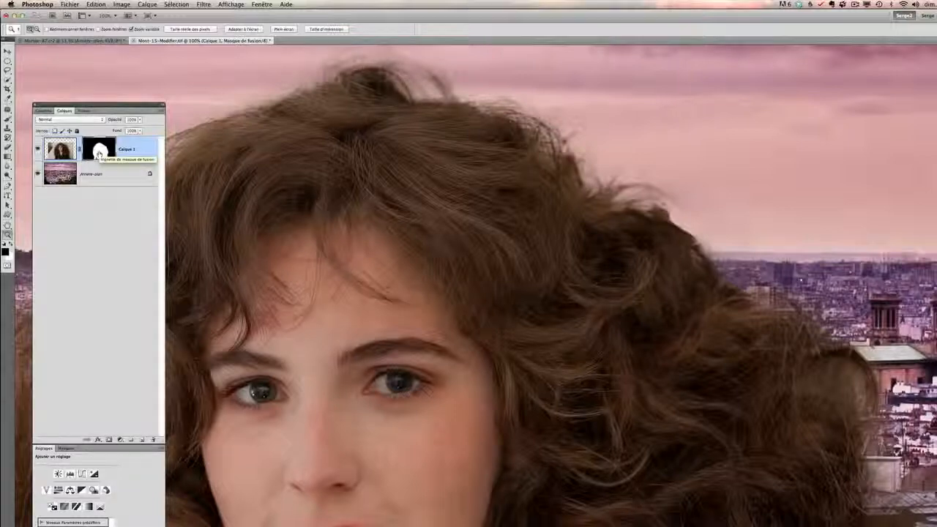
key("b")
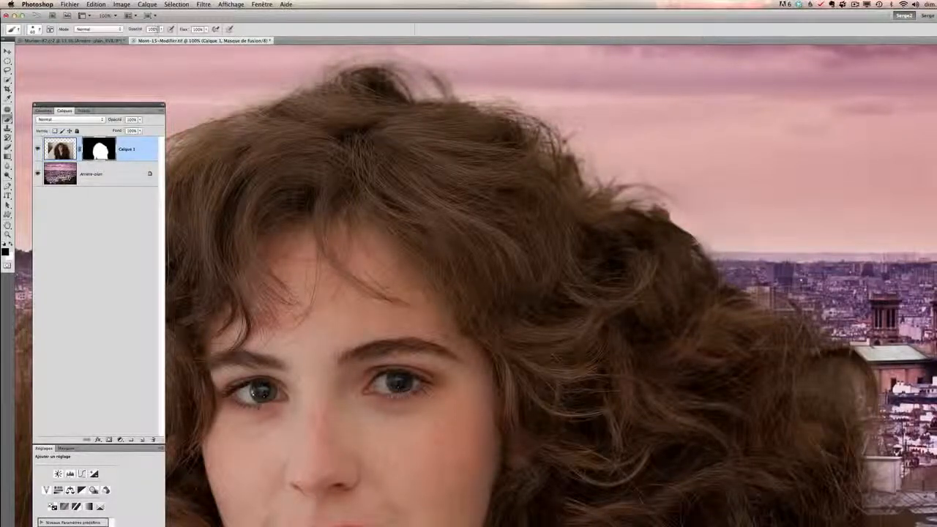
left_click_drag(161, 30, 131, 39)
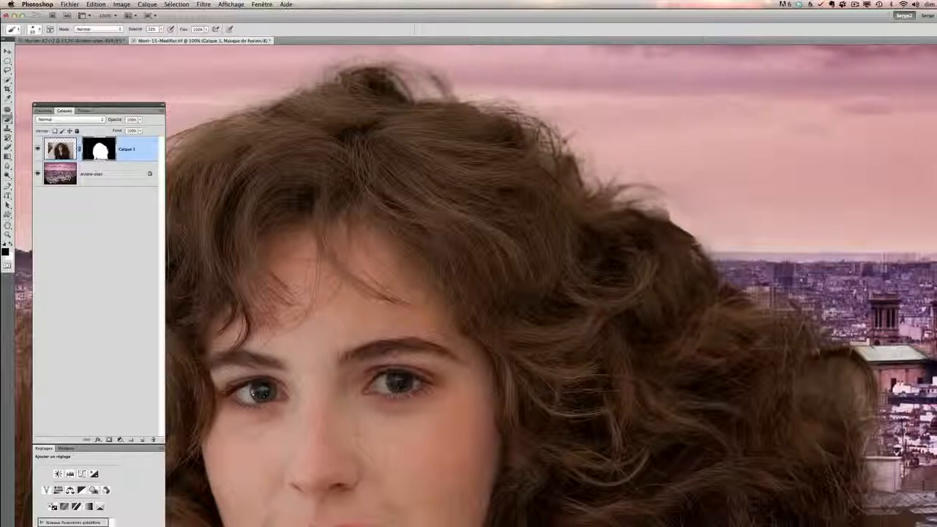
mouse_move(691, 242)
left_mouse_down()
mouse_move(708, 261)
mouse_move(698, 241)
left_mouse_up()
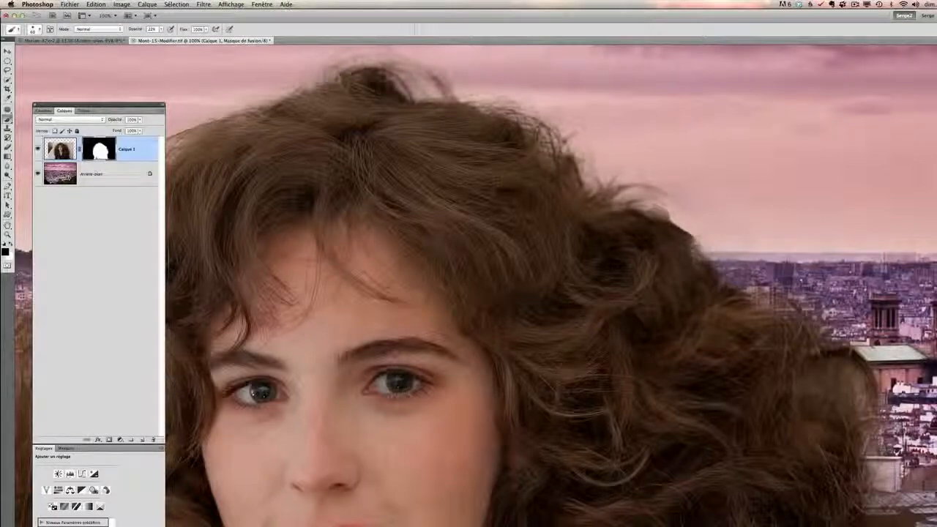
Step: Examine the hair contours against the skyline at several magnifications, ending with the whole composite in view
key("z")
left_click(592, 284, "alt")
left_click(560, 297, "alt")
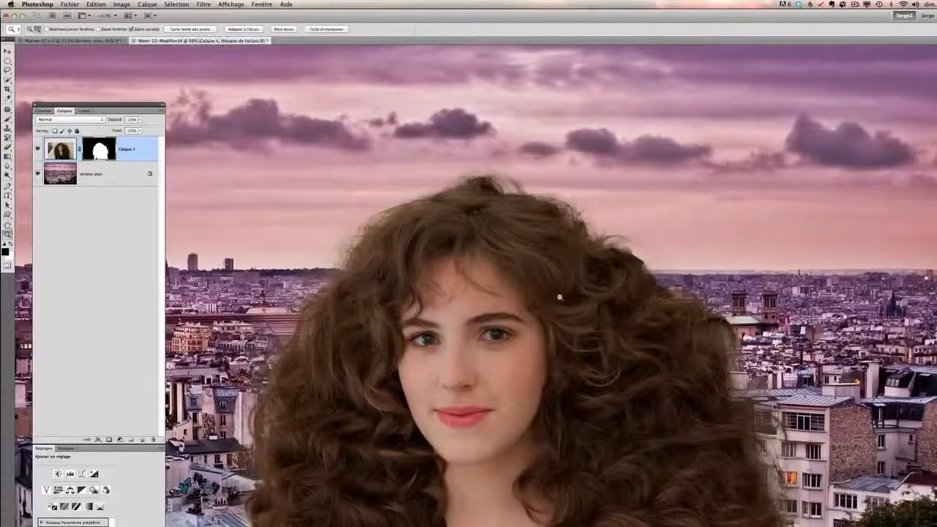
left_click(565, 286, "alt")
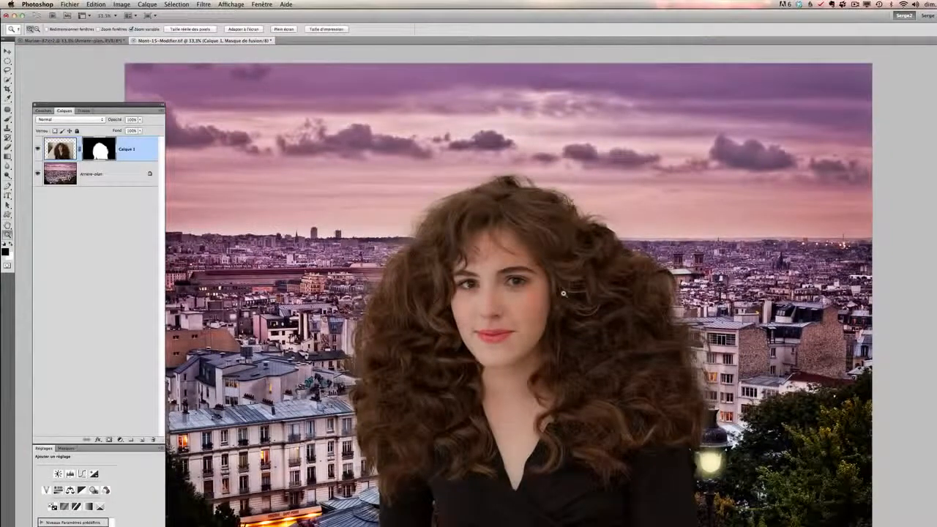
left_click(451, 322)
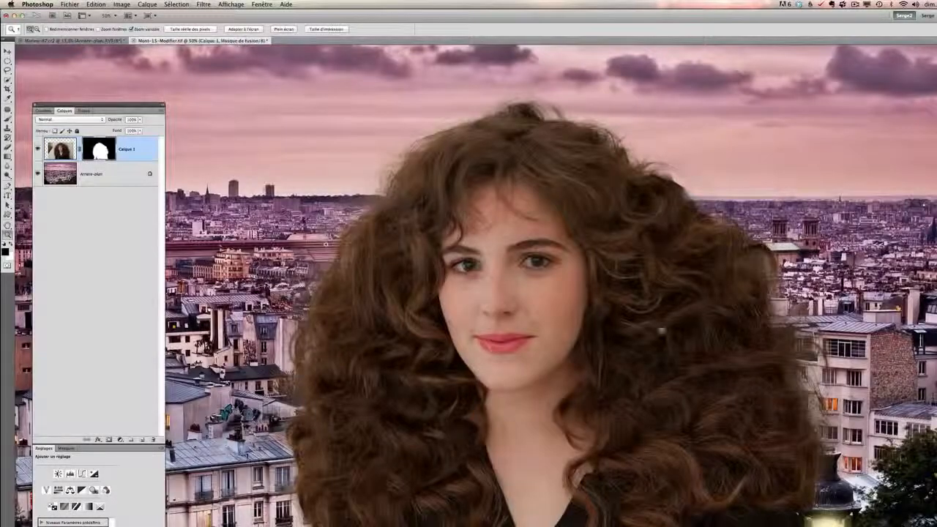
left_click(554, 286, "alt")
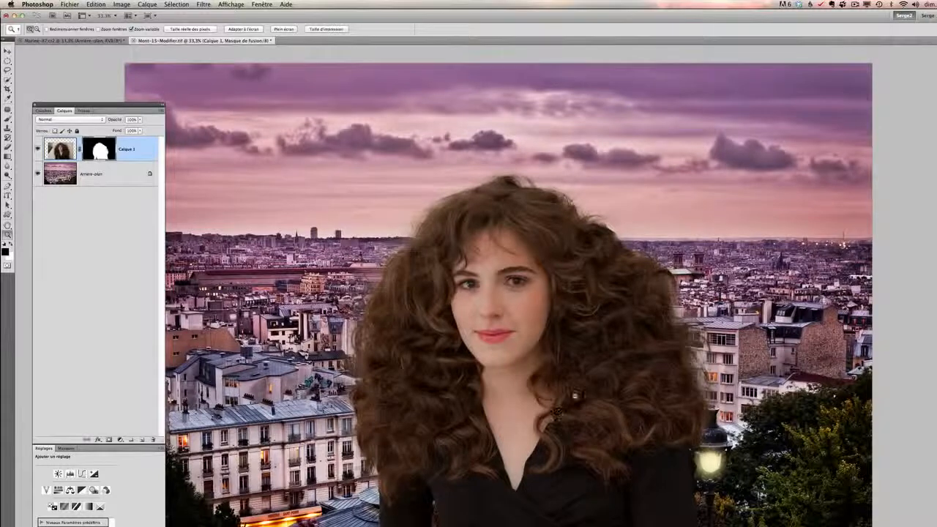
left_click(514, 295, "alt")
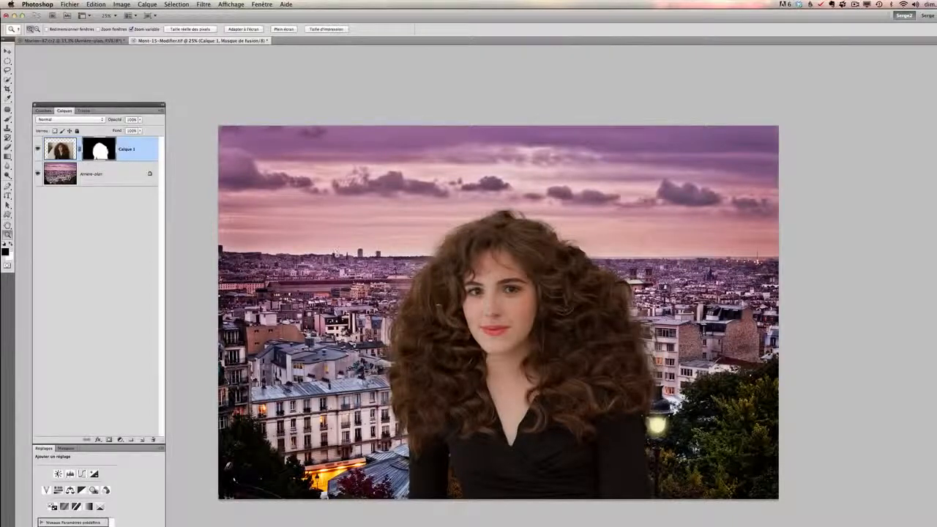
Step: Move the woman and her linked mask slightly left and down over the skyline
left_click(61, 152)
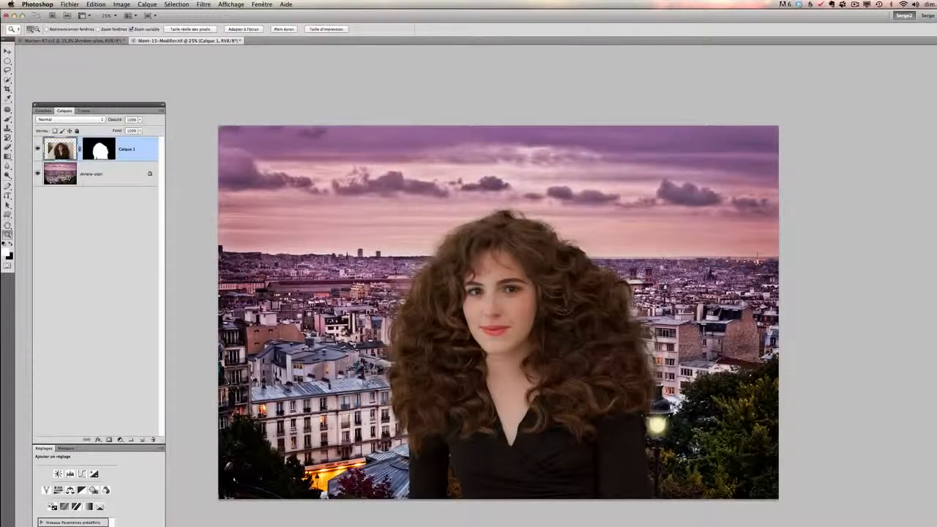
key("v")
left_click_drag(496, 348, 484, 381)
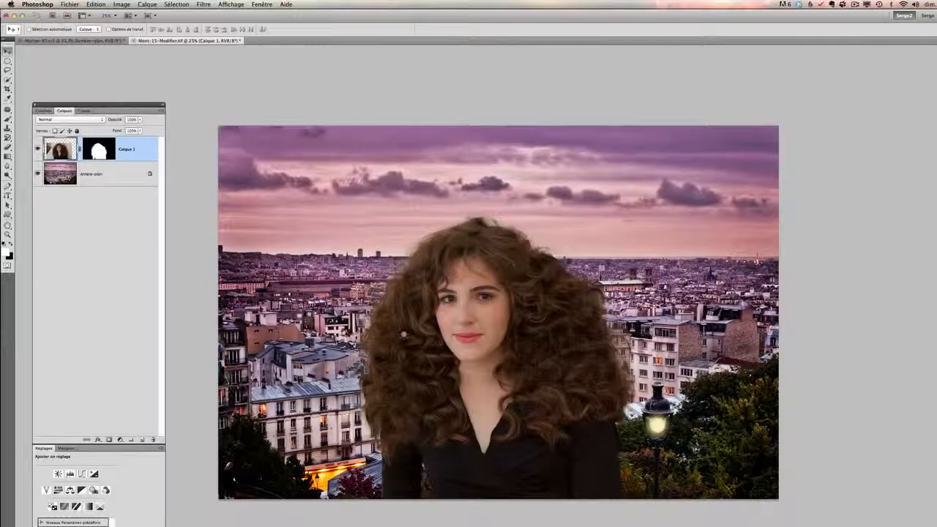
key("z")
left_click(427, 339, "alt")
left_click(427, 340)
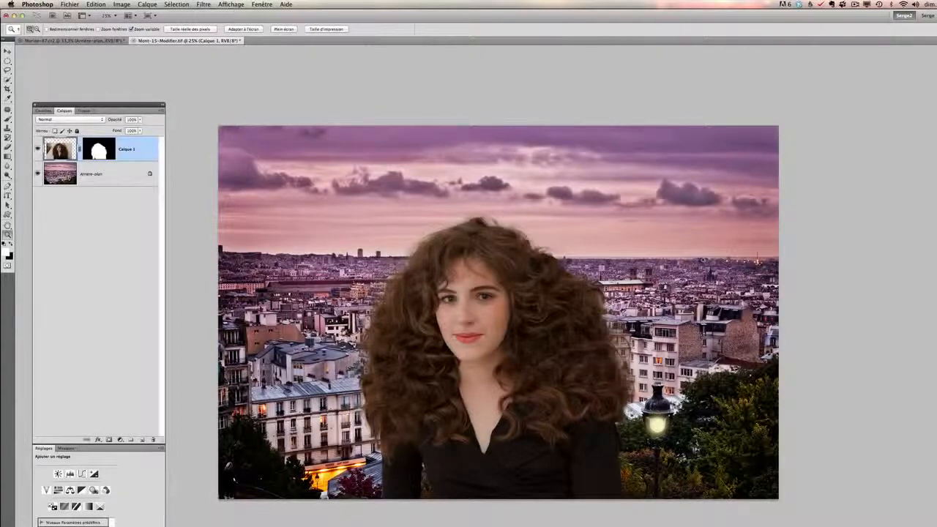
Step: Apply a Flou gaussien of 5,1 pixels to the Arrière-plan layer
left_click(100, 180)
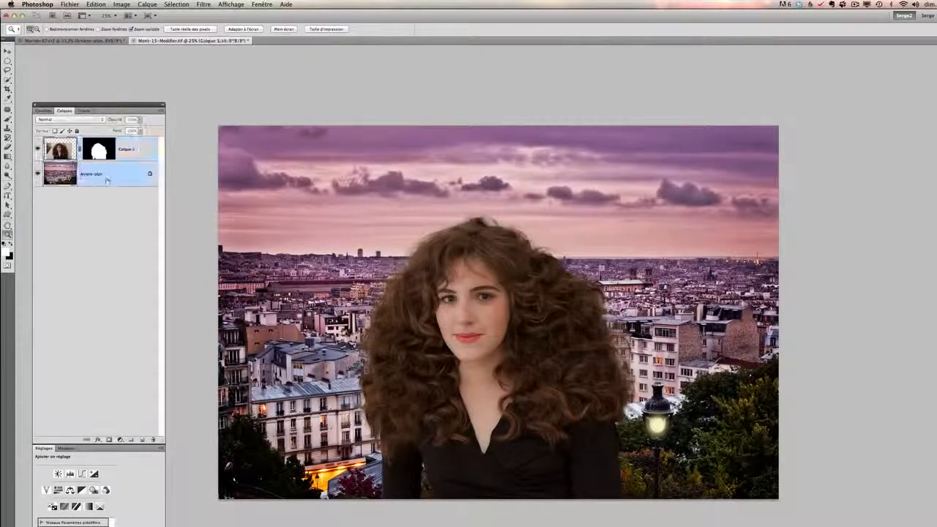
left_click(203, 5)
mouse_move(241, 91)
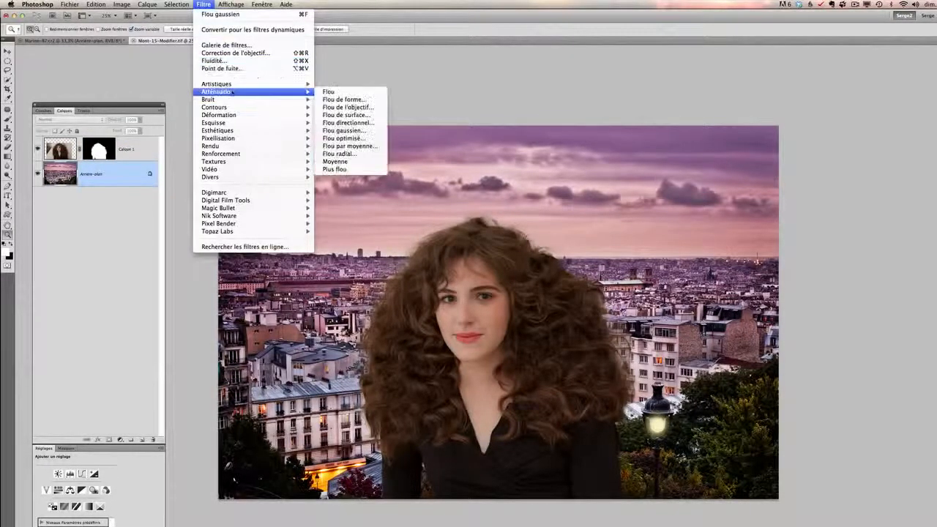
left_click(335, 123)
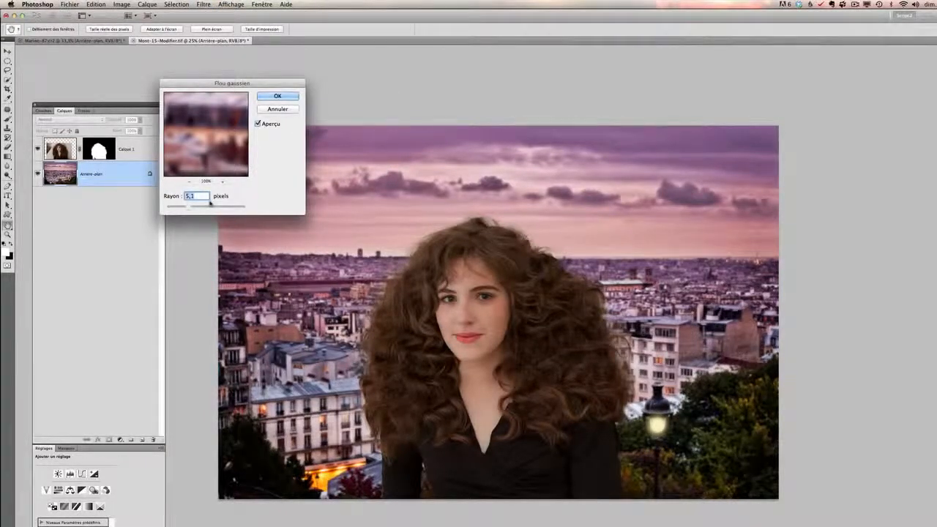
left_click(285, 97)
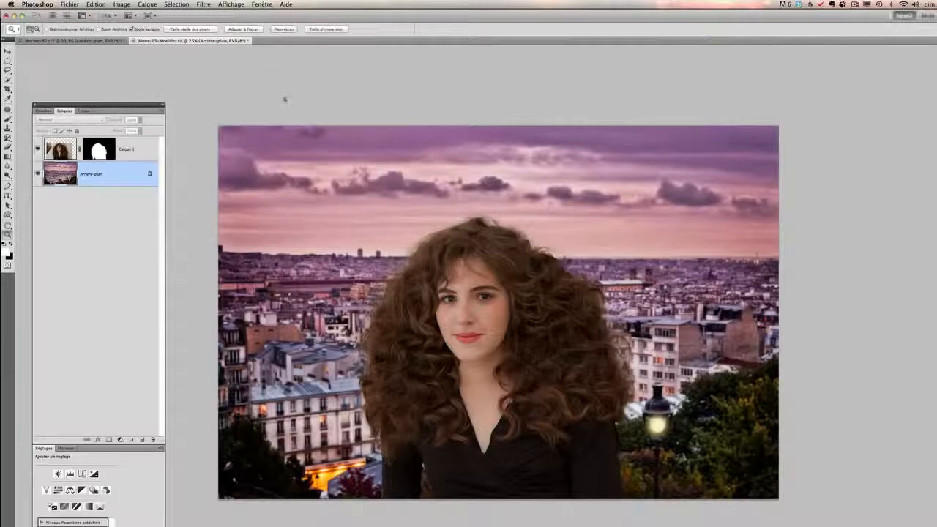
Step: Add a Courbes adjustment layer above Calque 1 and clip it to that layer
left_click(144, 156)
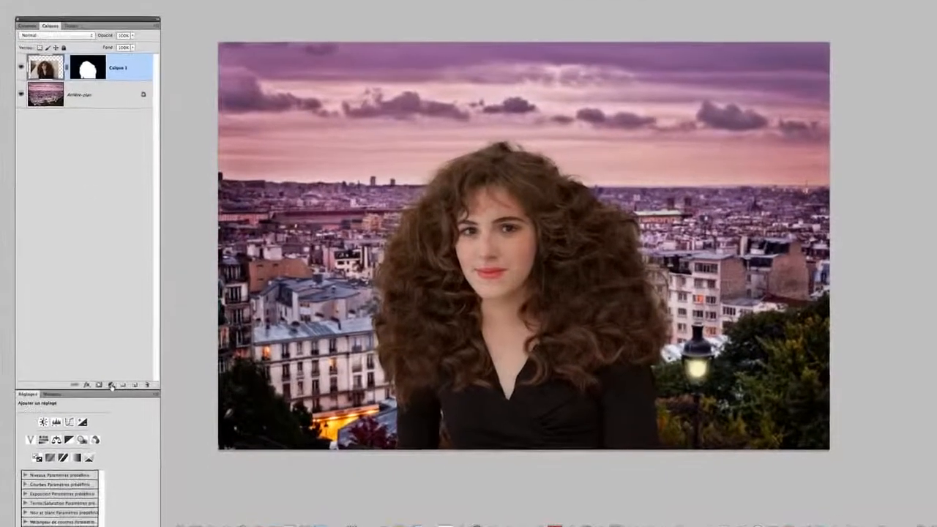
left_click(111, 386)
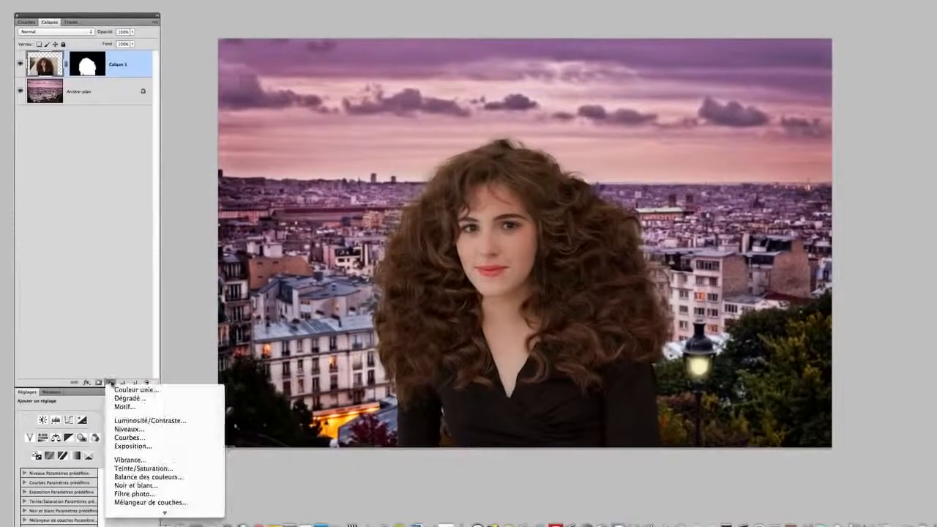
left_click(139, 437)
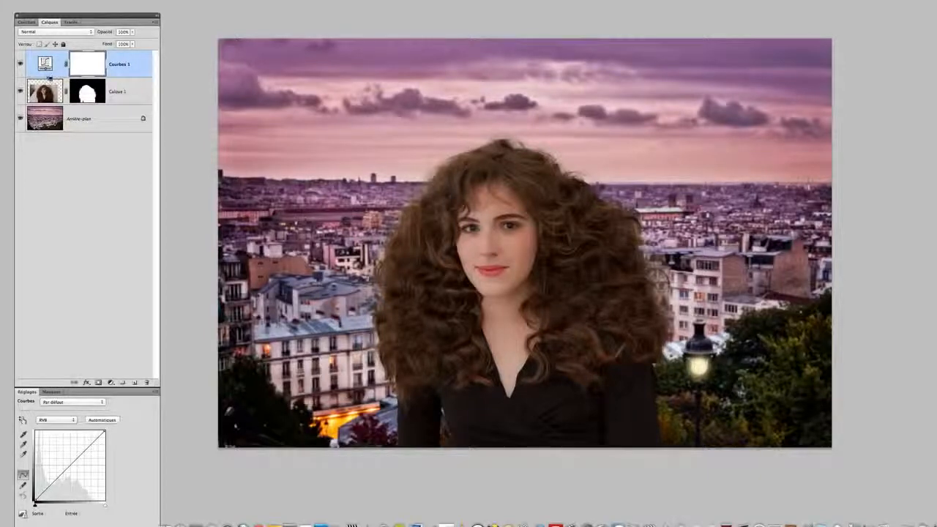
left_click(49, 77, "alt")
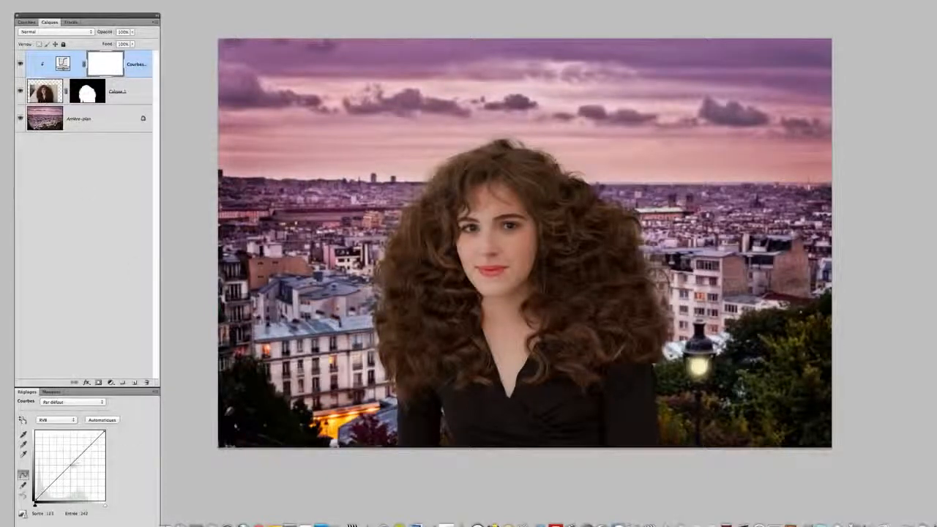
Step: Shape the Courbes adjustment into a gentle S-curve to add contrast to the woman, and compare her with and without it
left_click_drag(71, 464, 58, 480)
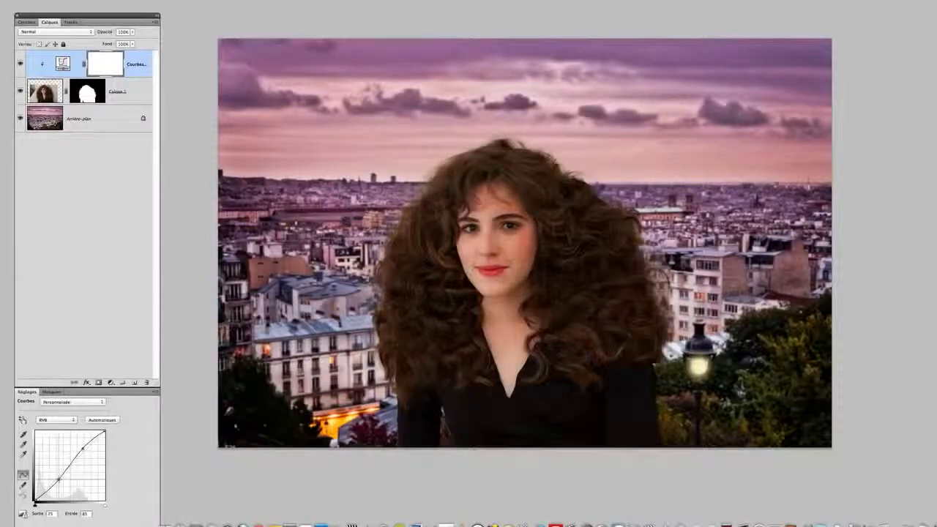
left_click(83, 448)
left_click_drag(83, 449, 83, 445)
left_click_drag(60, 479, 57, 477)
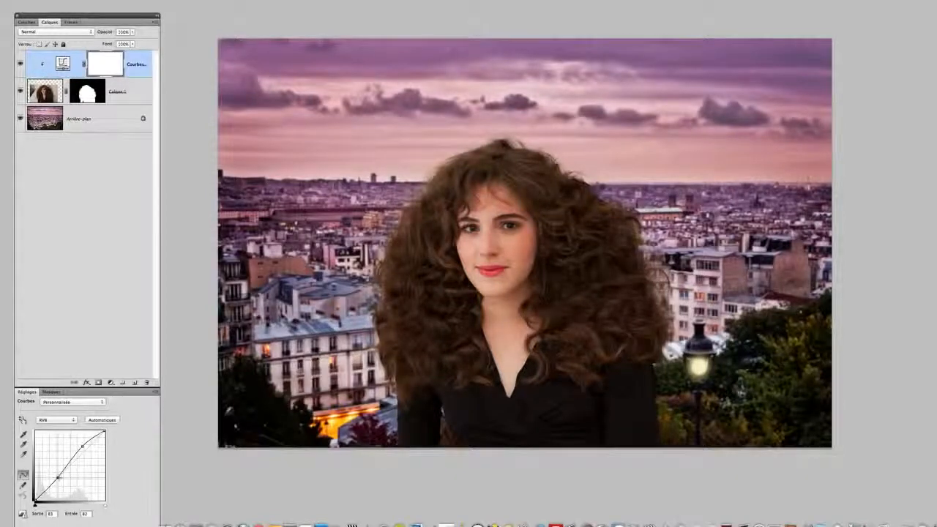
left_click(21, 65)
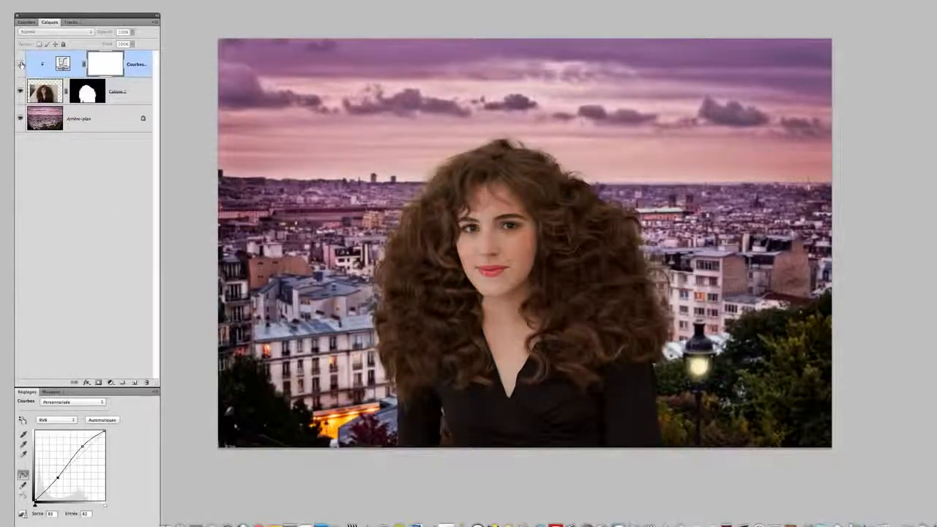
left_click(20, 65)
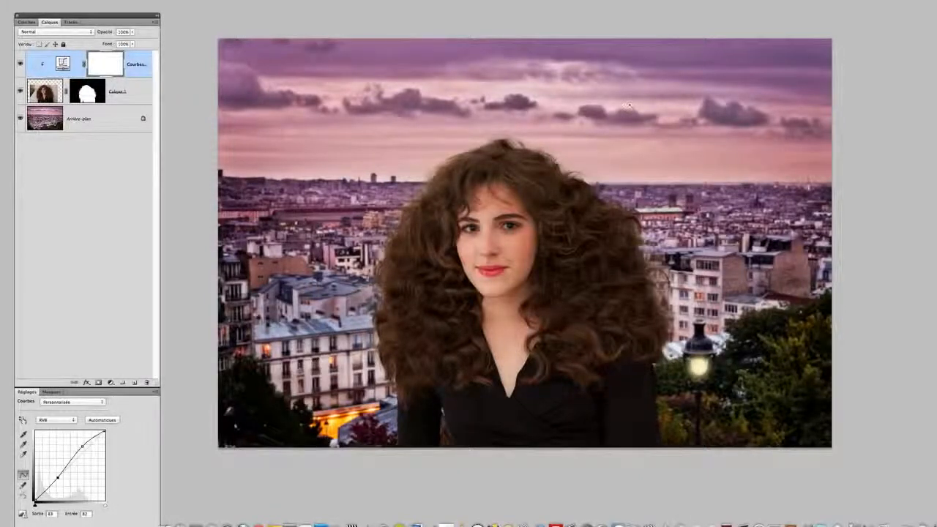
Step: Add a Correction sélective adjustment directly above Calque 1, clipped to it beneath the Courbes layer, and bring its settings fully into view
left_click(141, 93)
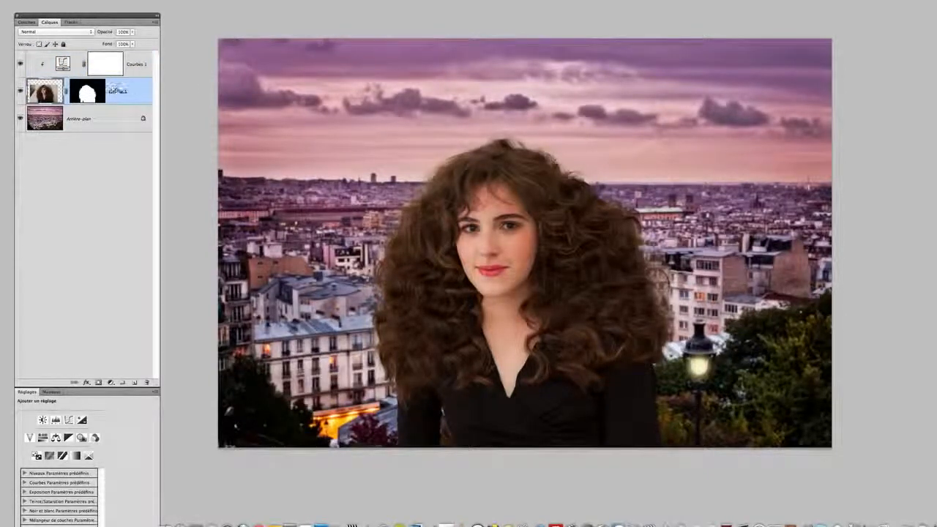
left_click(135, 71)
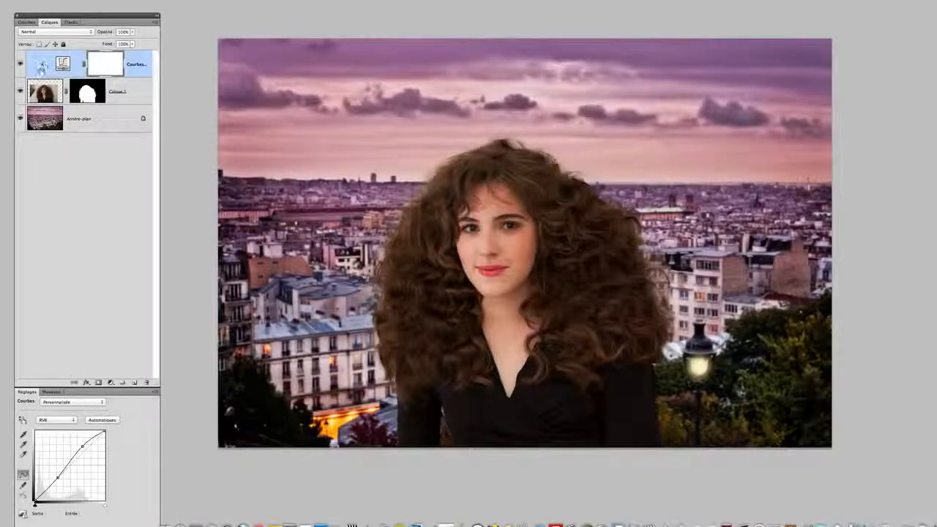
left_click(44, 67, "alt")
left_click(135, 94)
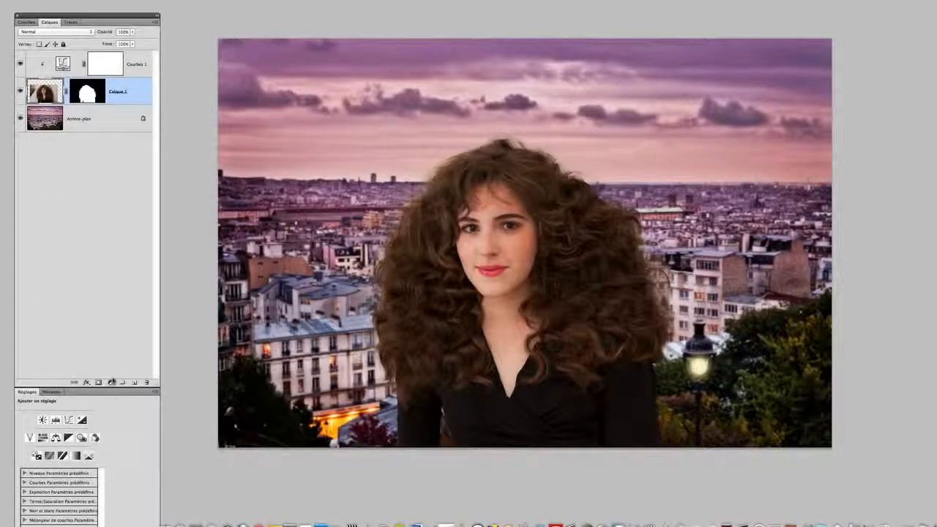
left_click(110, 383)
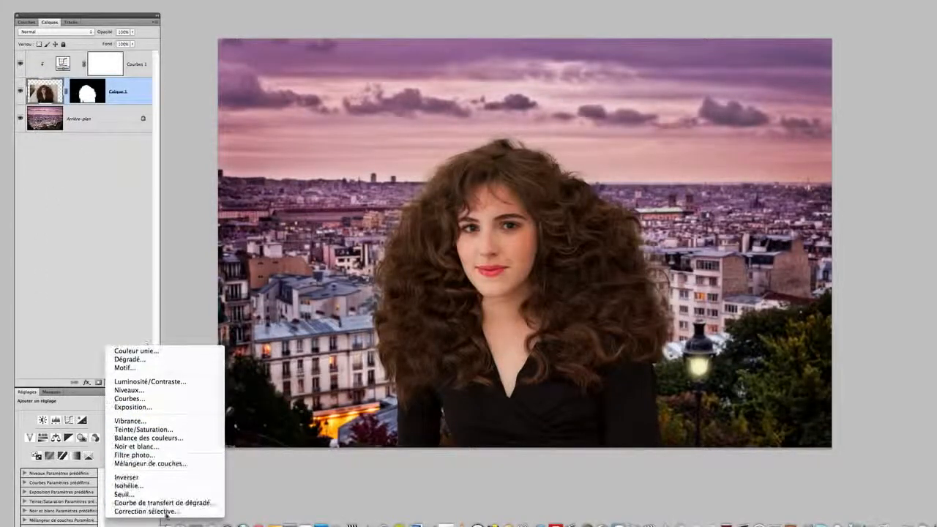
left_click(146, 512)
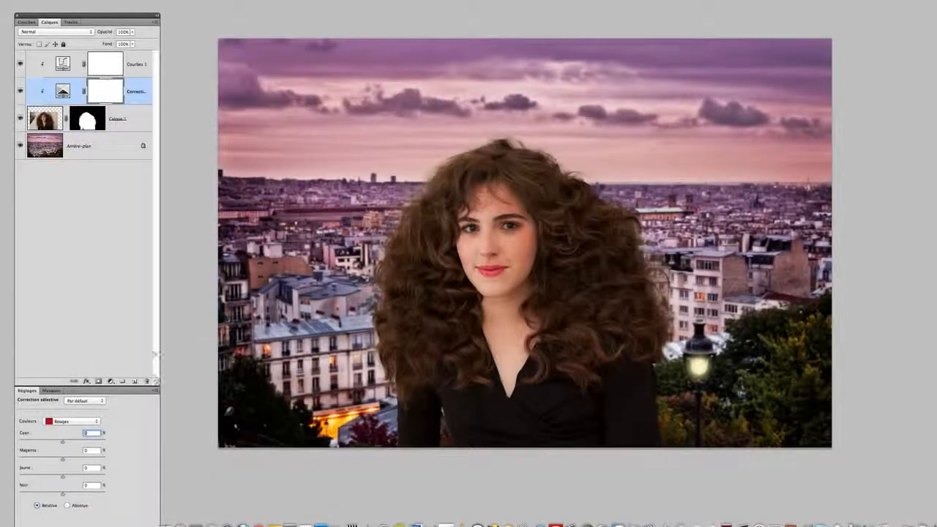
left_click_drag(157, 385, 181, 278)
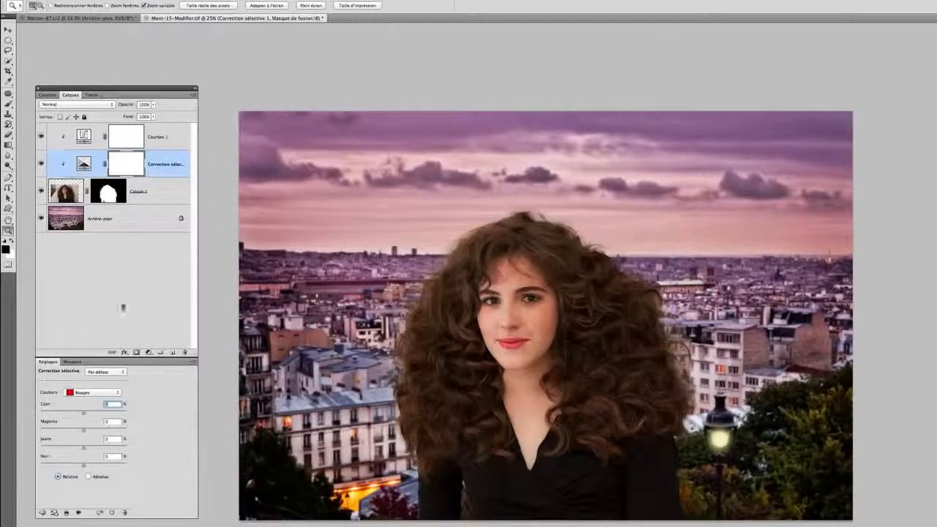
Step: Set Magenta to +3 for the Gris range in the Correction sélective adjustment and compare the woman with and without it
left_click(96, 393)
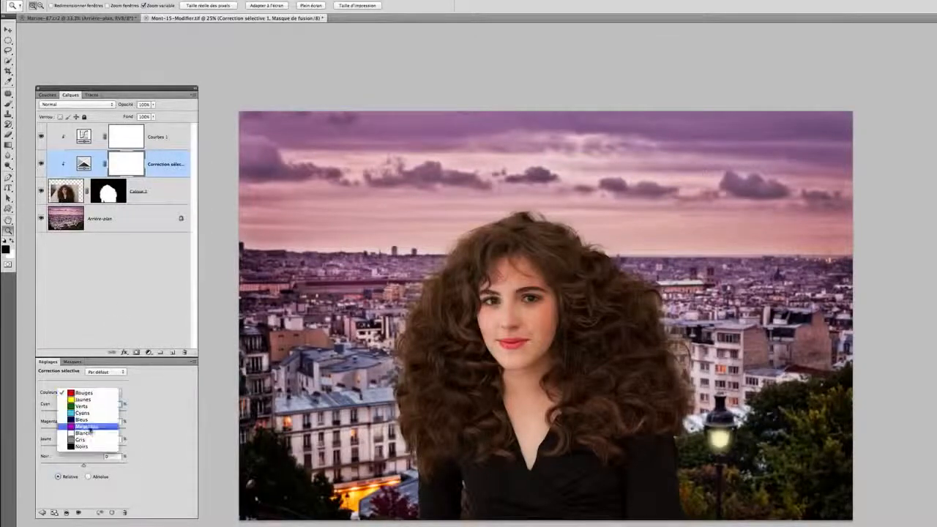
left_click(91, 442)
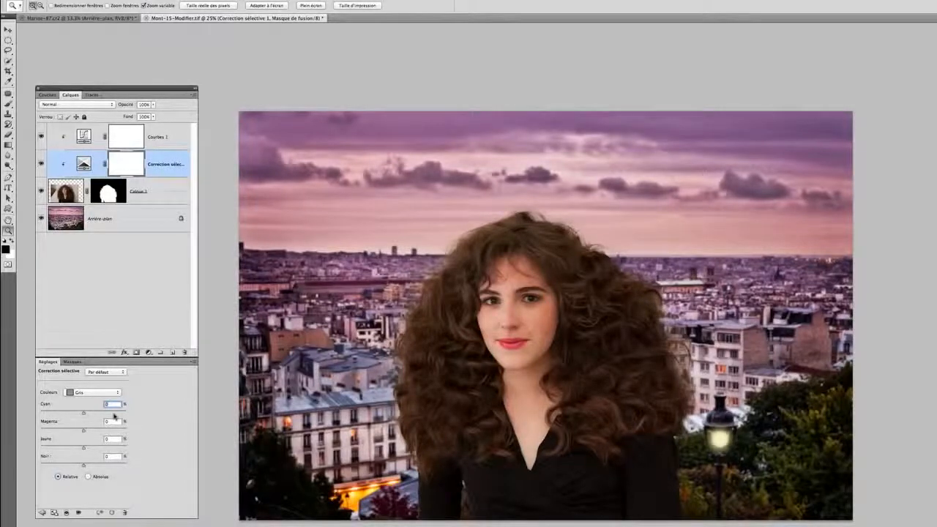
left_click_drag(82, 431, 84, 431)
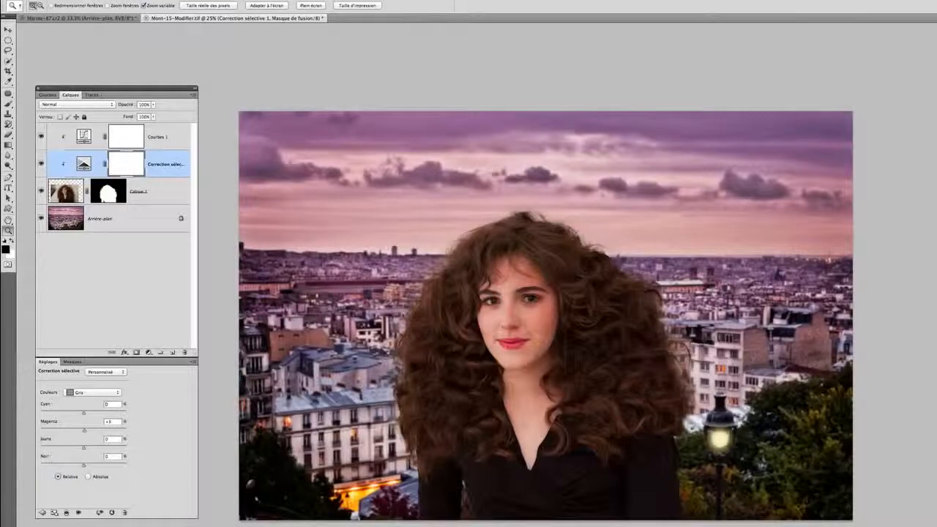
left_click(41, 164)
left_click(41, 164)
left_click(41, 164)
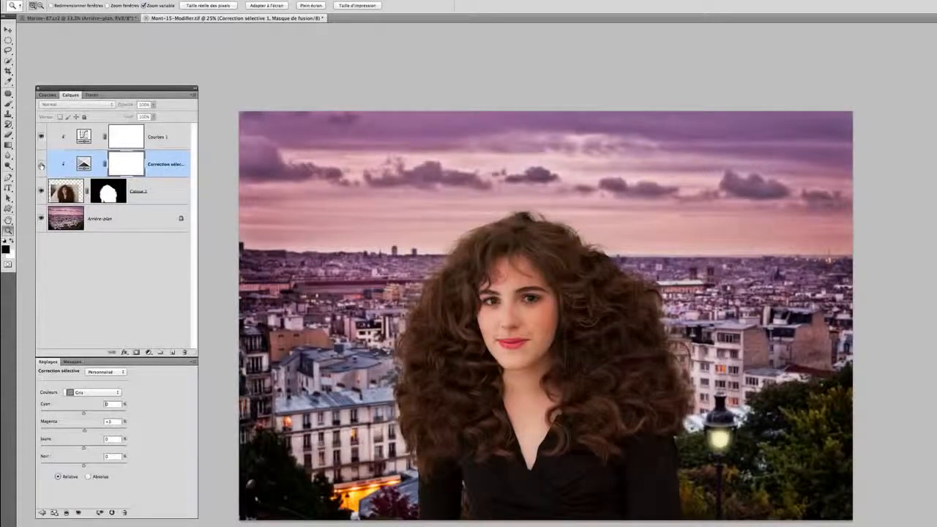
left_click(41, 164)
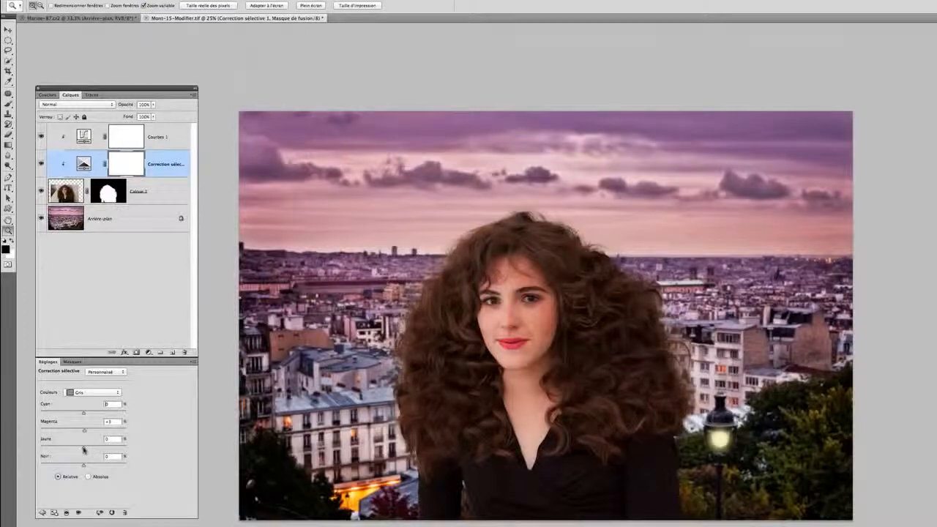
Step: Fine-tune Jaune, Cyan and Magenta for the Gris range by very small amounts to match the woman to the skyline
left_click_drag(84, 448, 85, 449)
left_click_drag(84, 415, 83, 415)
left_click_drag(83, 414, 83, 414)
left_click_drag(84, 431, 86, 431)
Step: Lower the highlight point of the Courbes 1 curve to input 174 and output 190, and check its shadow point
left_click(169, 140)
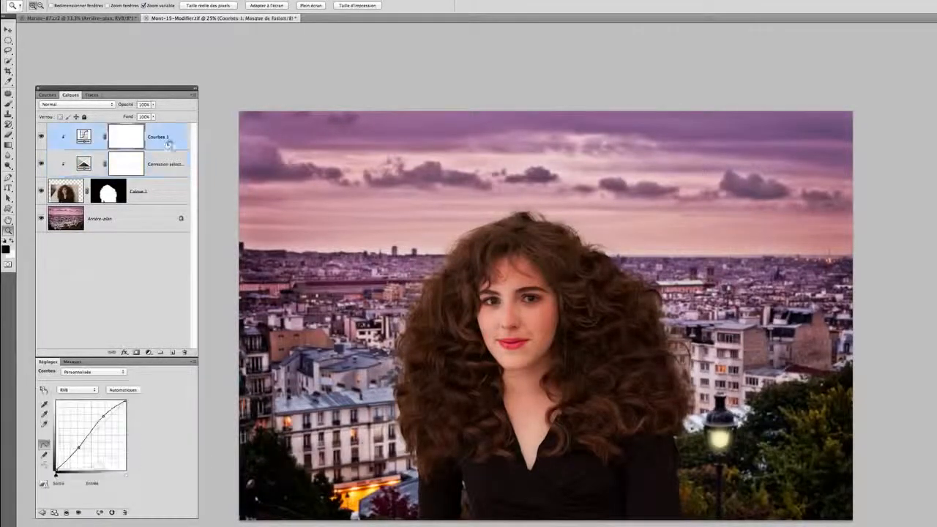
left_click(103, 416)
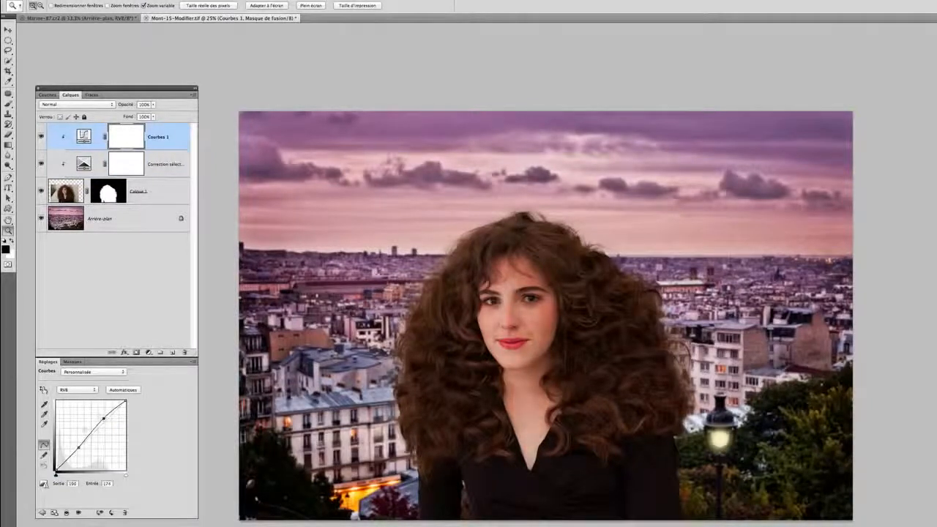
left_click(78, 445)
left_click(172, 163)
left_click(169, 144)
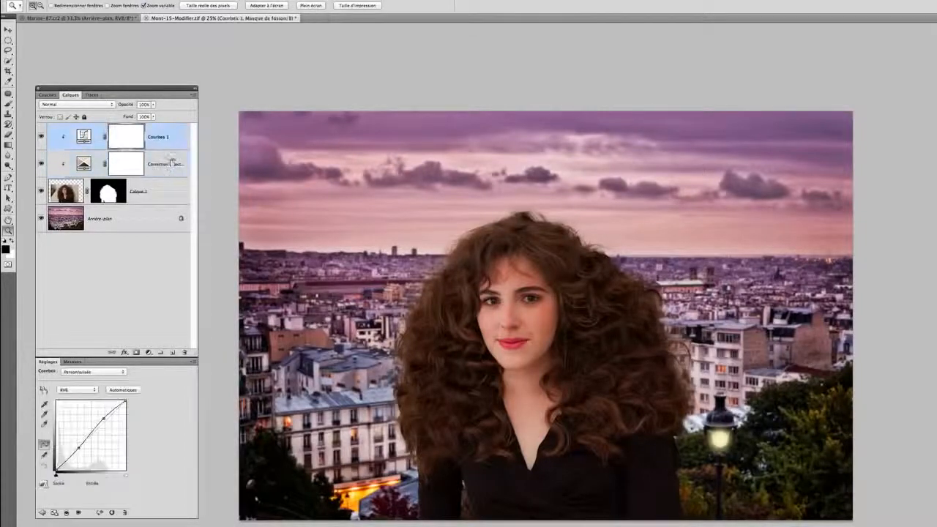
left_click(172, 162)
left_click(169, 144)
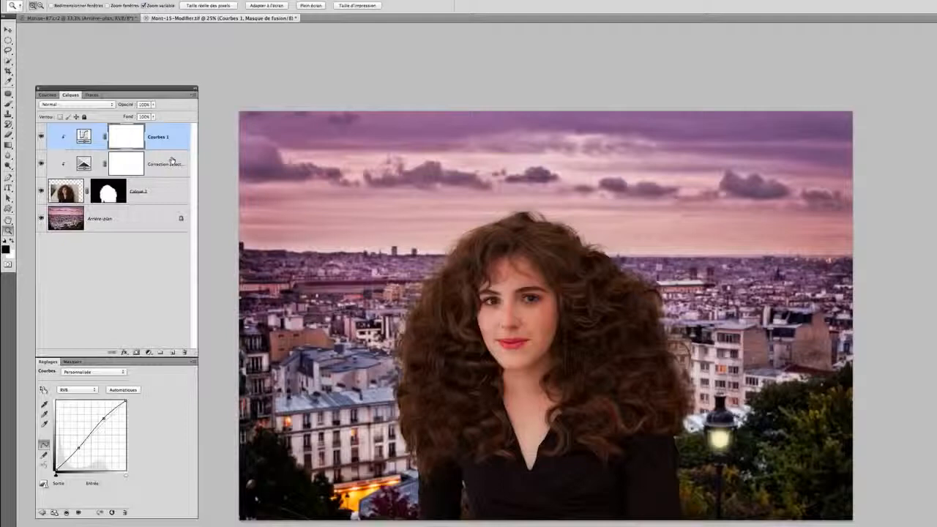
left_click(172, 160)
left_click(171, 141)
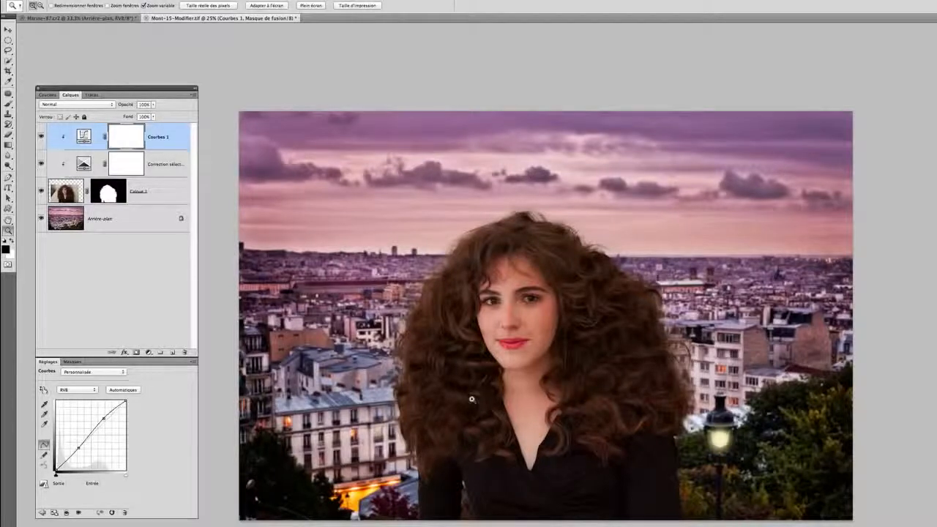
Step: Try a tight crop around the woman that trims the sky and both side margins, and undo it
key("c")
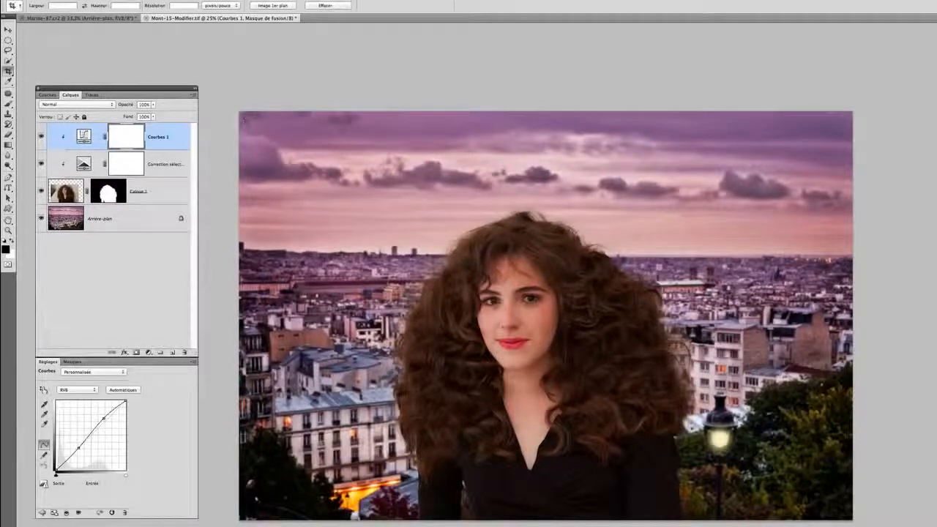
left_click_drag(272, 144, 853, 519)
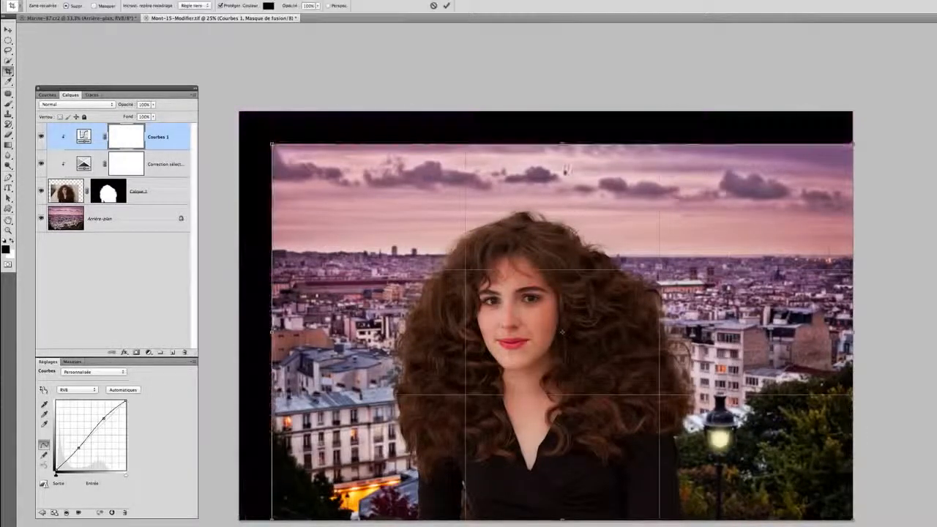
left_click_drag(562, 141, 561, 176)
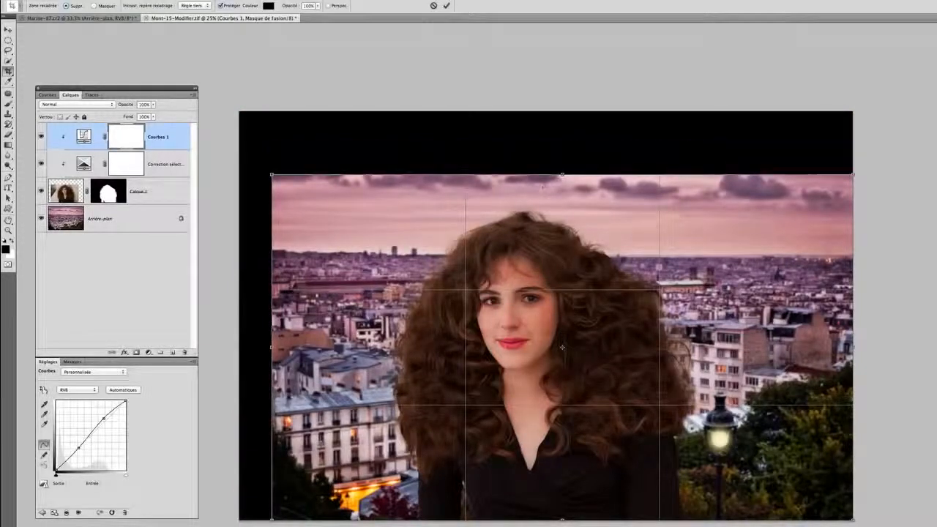
left_click_drag(272, 347, 273, 347)
left_click_drag(857, 344, 799, 348)
key("Return")
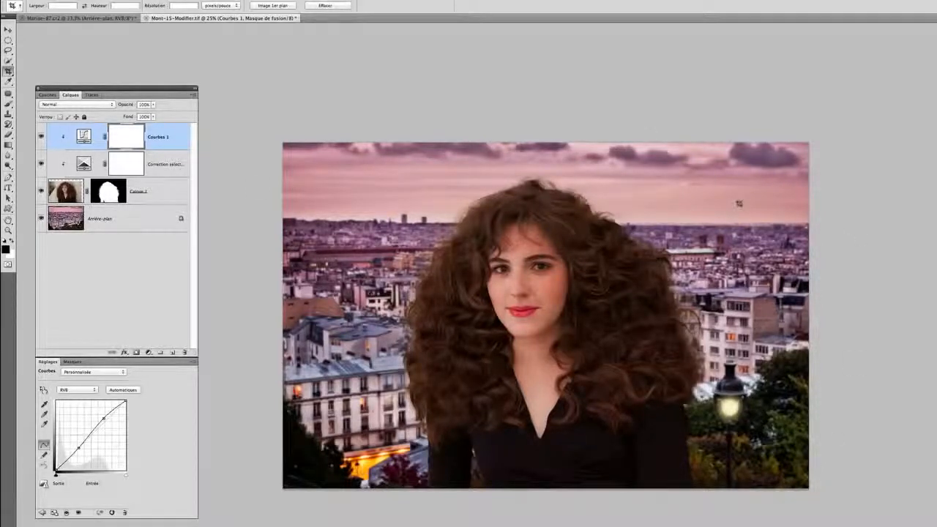
key("ctrl+z")
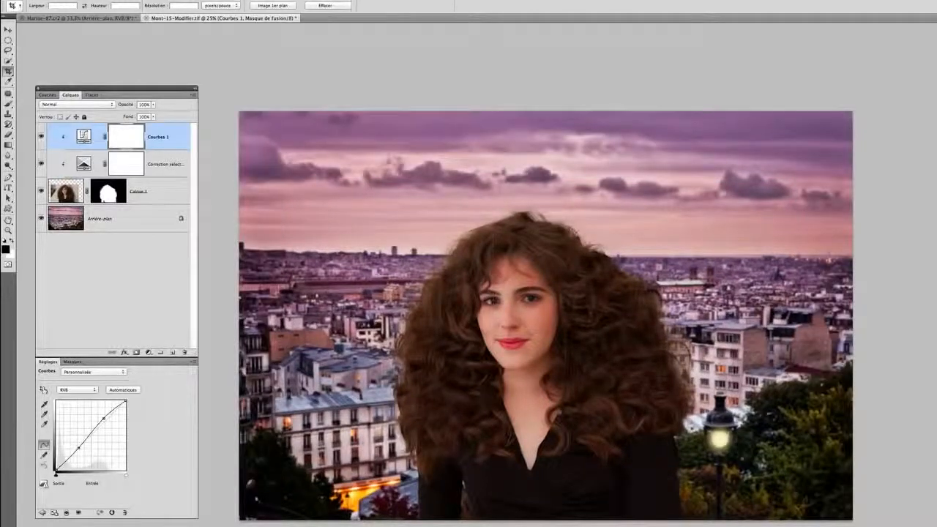
Step: Crop a narrow margin off all sides of the composite and move the woman on Calque 1 to the right over the skyline
left_click_drag(278, 133, 842, 500)
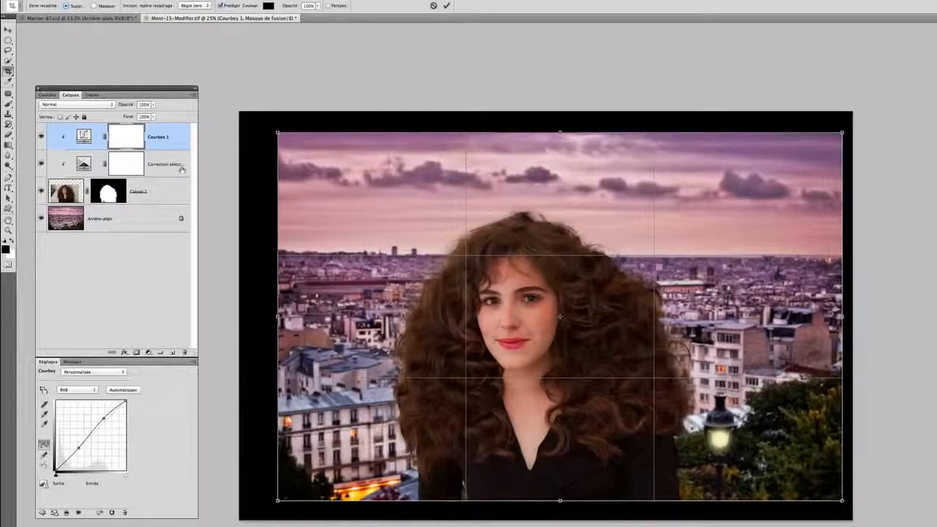
key("Return")
left_click(67, 189)
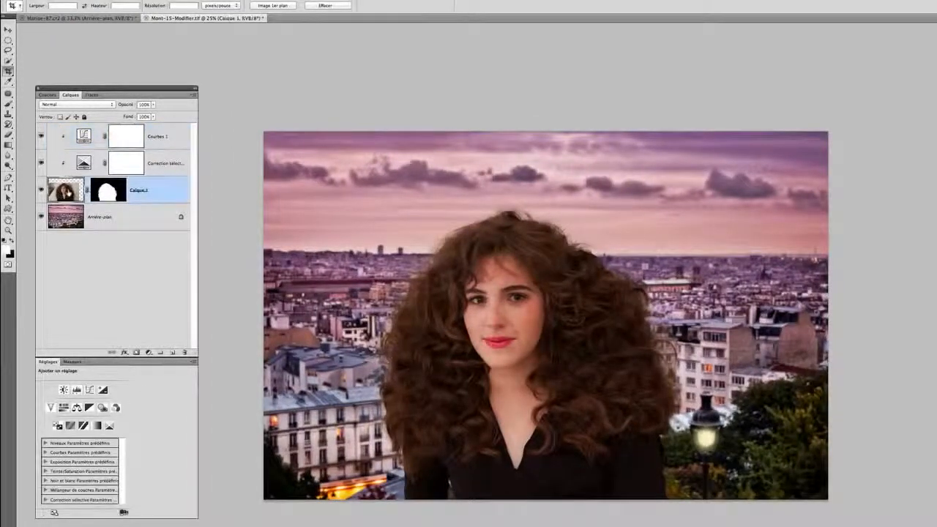
key("v")
left_click_drag(505, 337, 569, 339)
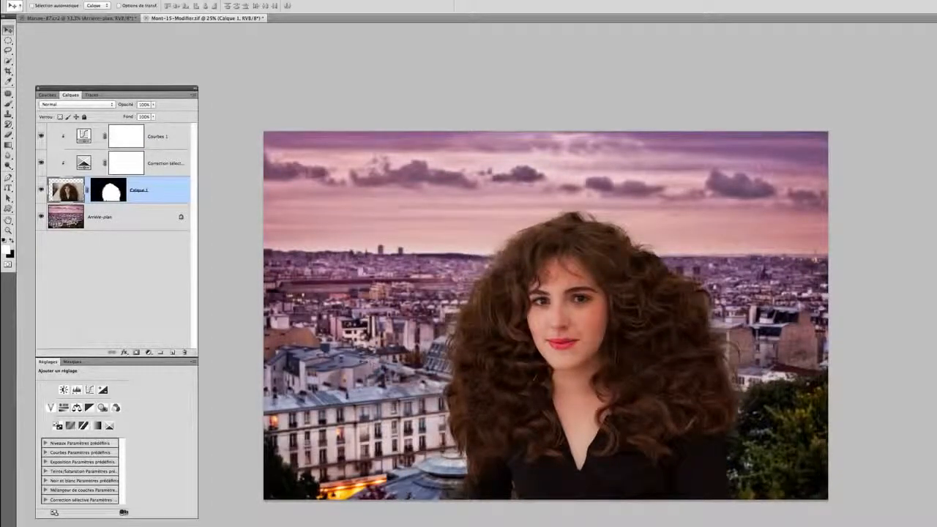
mouse_move(535, 377)
left_mouse_down()
mouse_move(534, 369)
mouse_move(535, 375)
left_mouse_up()
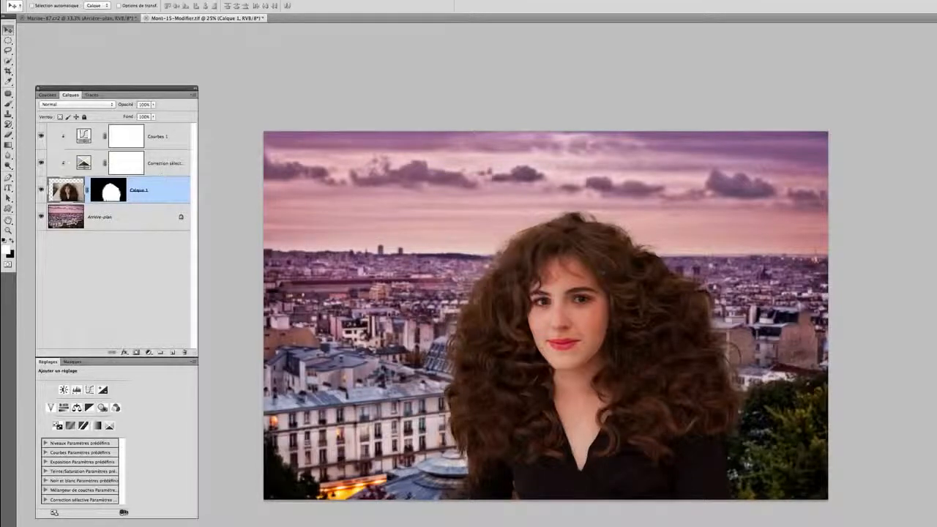
Step: Crop a thin strip of sky off the top of the composite, keeping its full width
left_click(167, 142)
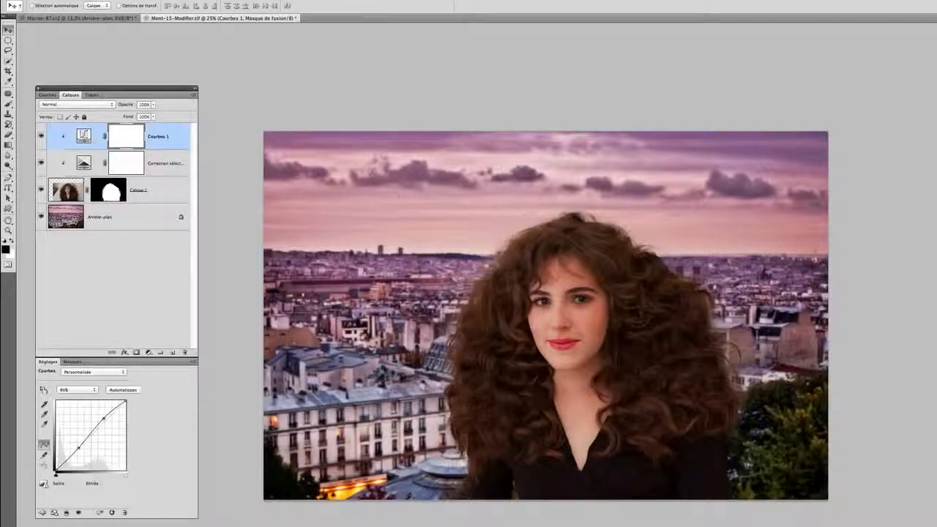
key("c")
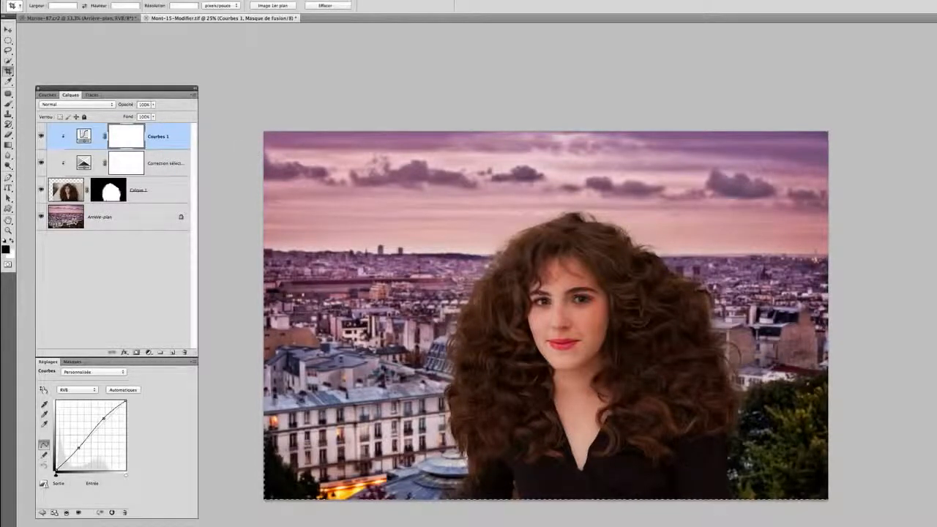
left_click_drag(546, 149, 546, 155)
key("Return")
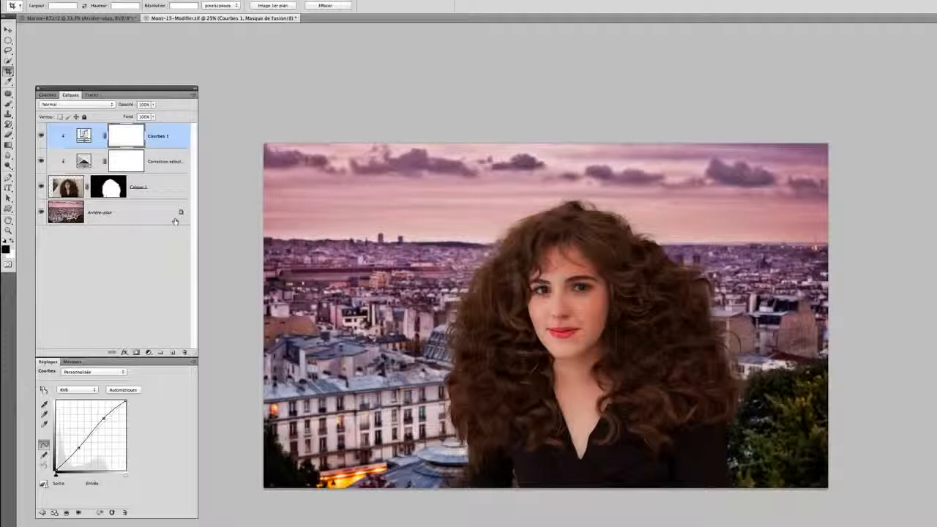
Step: Stamp all visible layers into a new layer above Courbes 1 and set its blend mode to Produit
key("ctrl+alt+shift+e")
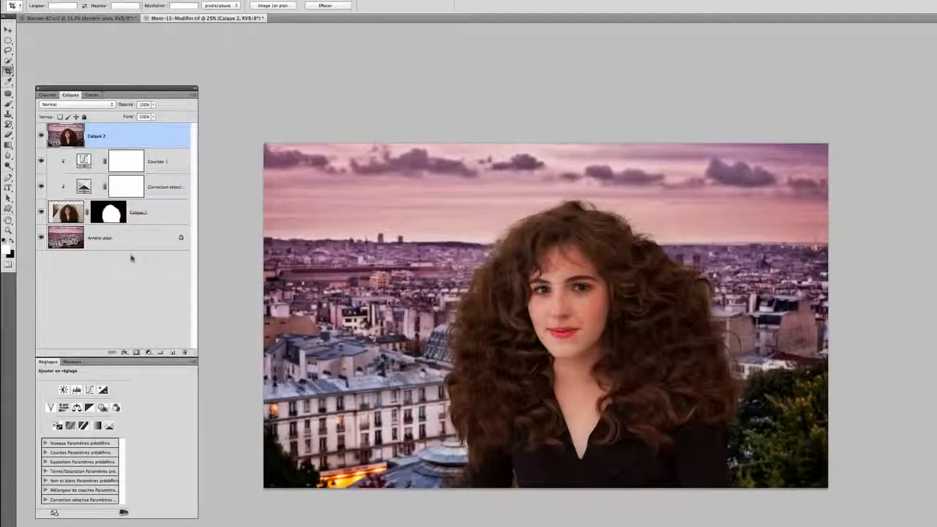
left_click(98, 104)
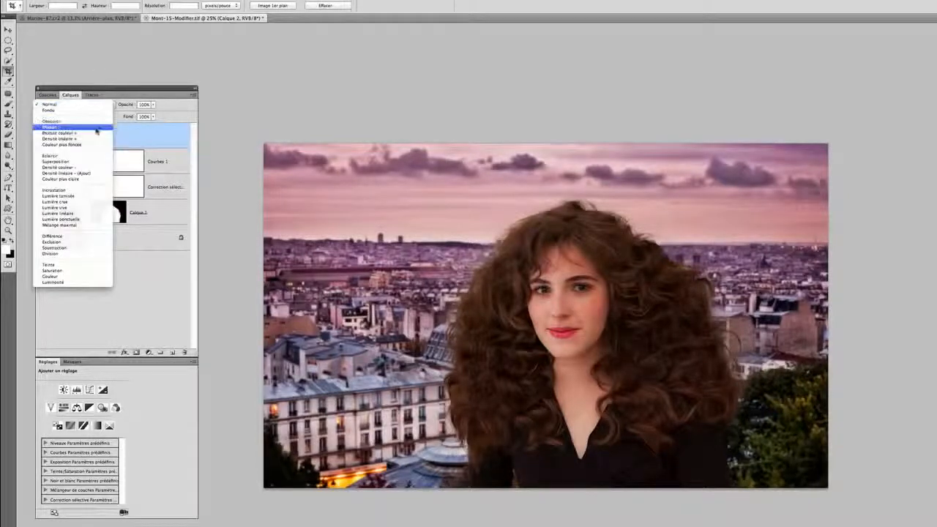
left_click(96, 130)
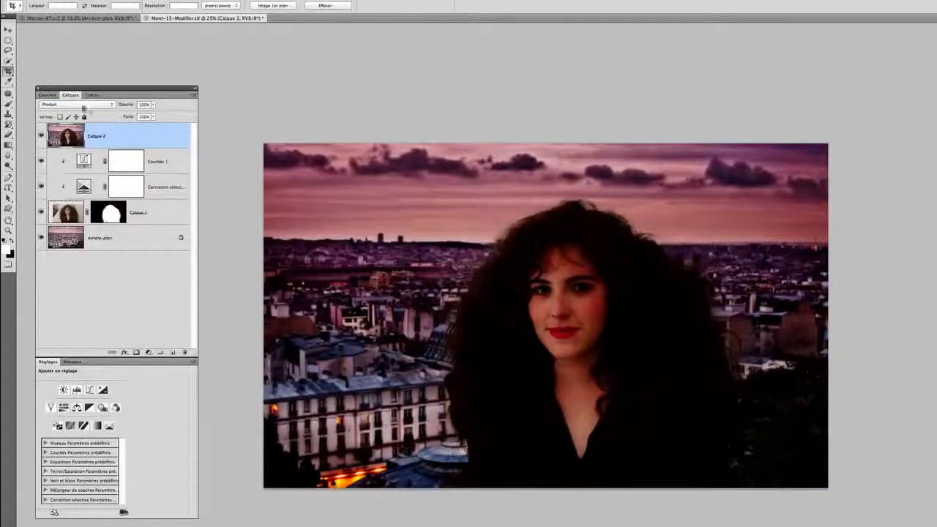
Step: Draw a large elliptical selection around the woman's face and hair on Calque 2
left_click(8, 41)
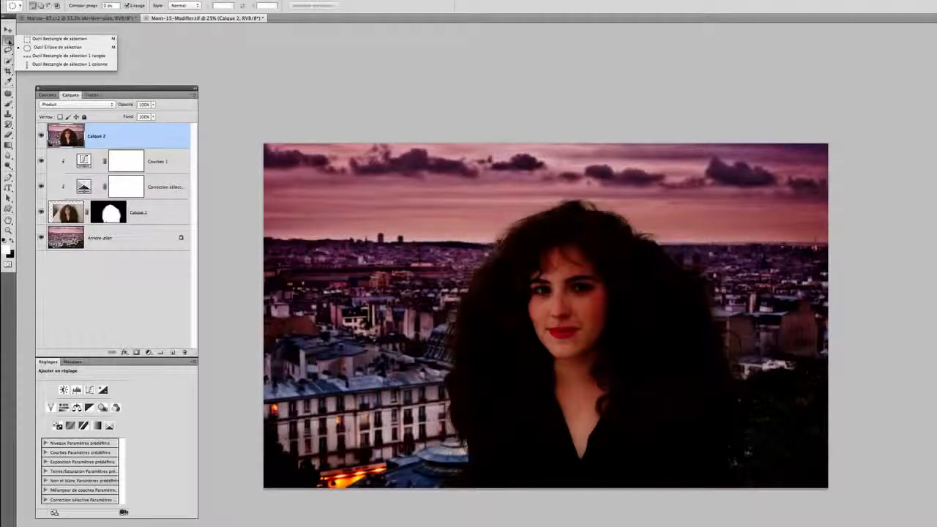
left_click(58, 38)
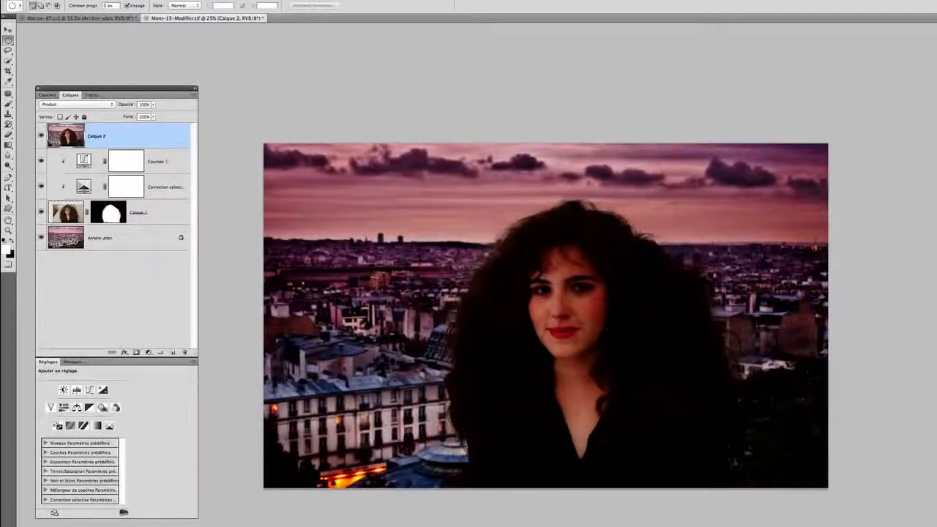
left_click_drag(776, 485, 776, 485)
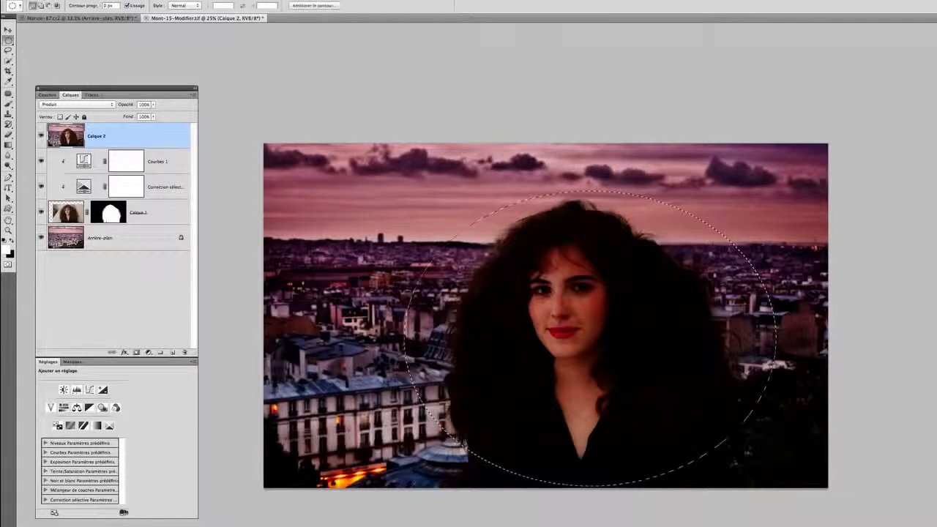
Step: Transform the elliptical selection: extend it slightly upward, raise its lower edge and widen it toward the left
left_click(189, 1)
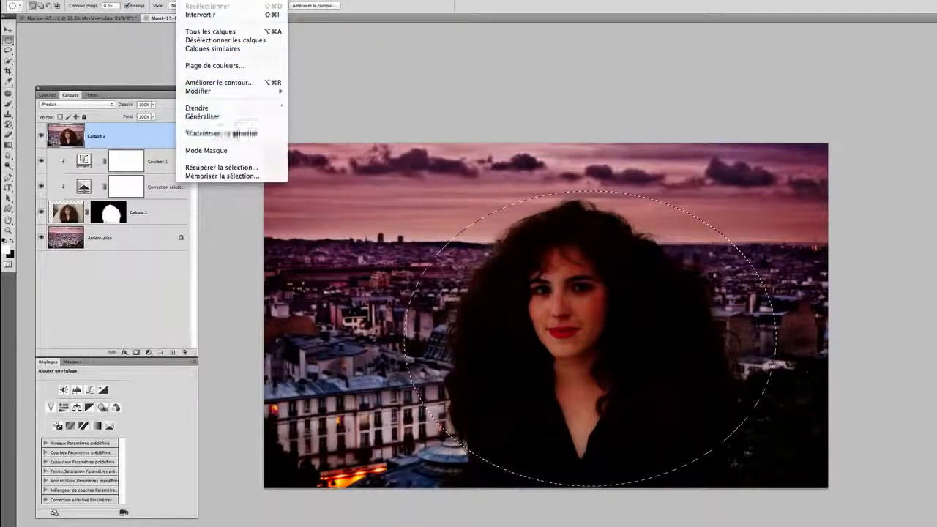
left_click(229, 132)
left_click_drag(590, 192, 590, 178)
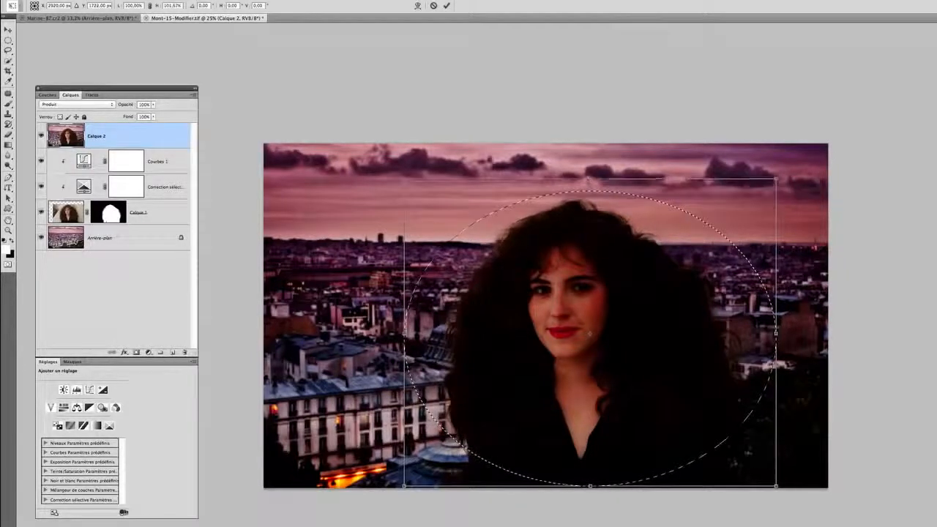
left_click_drag(590, 485, 590, 450)
left_click_drag(404, 314, 370, 314)
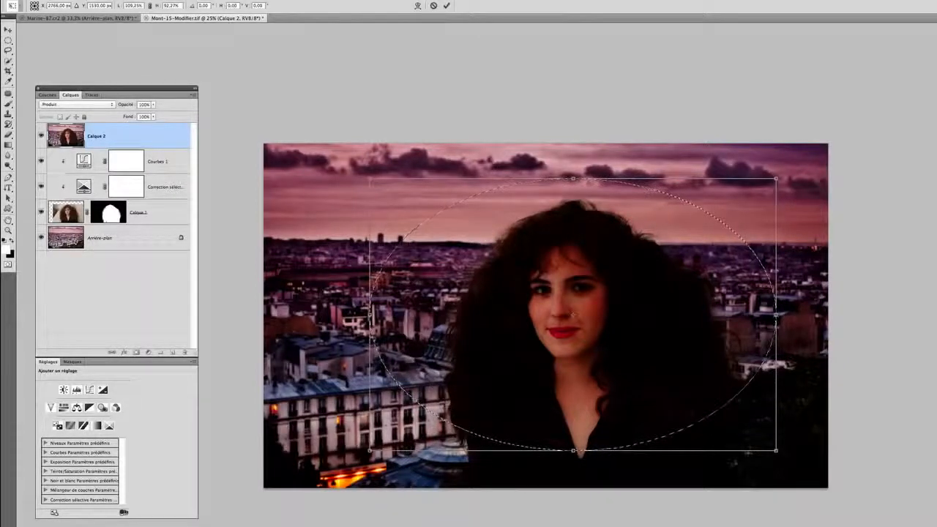
key("Return")
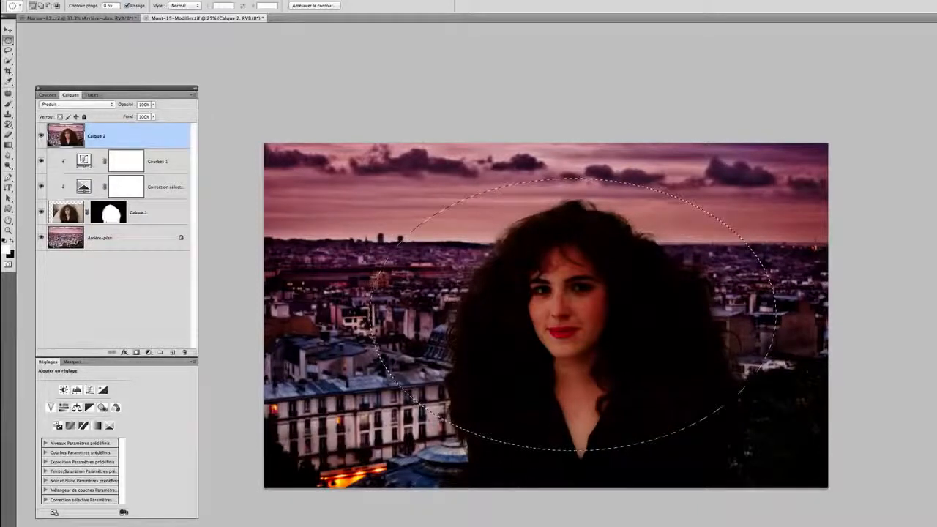
Step: Feather the elliptical selection with a 250-pixel radius, and apply the same 250-pixel feather a second time
left_click(189, 0)
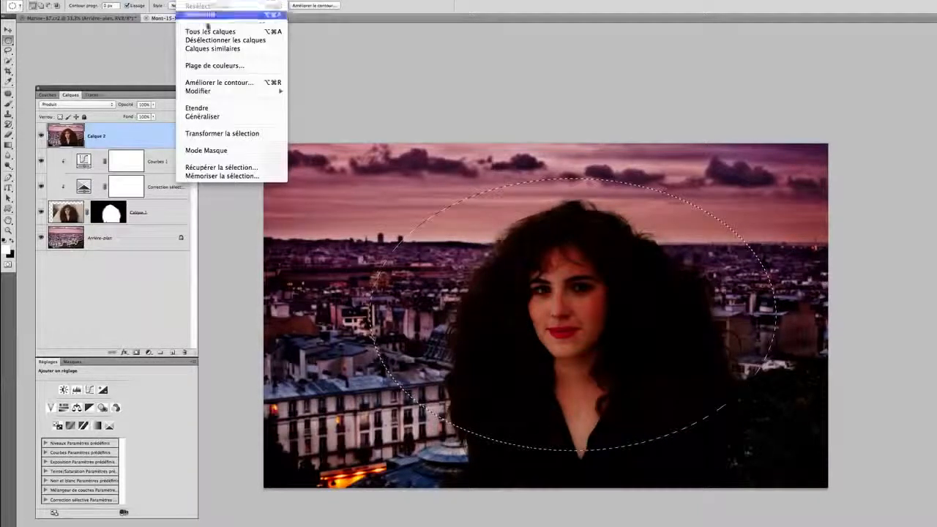
mouse_move(233, 92)
left_click(344, 123)
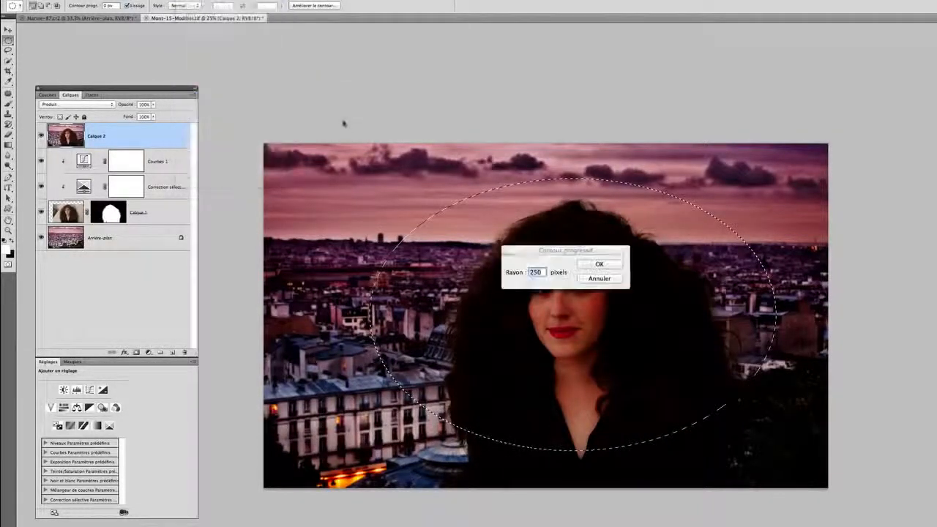
left_click(599, 264)
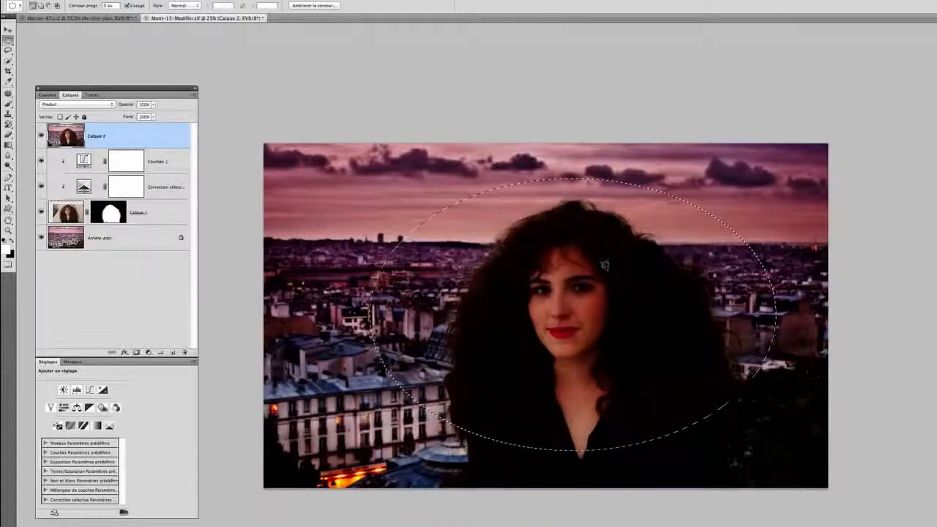
left_click(189, 0)
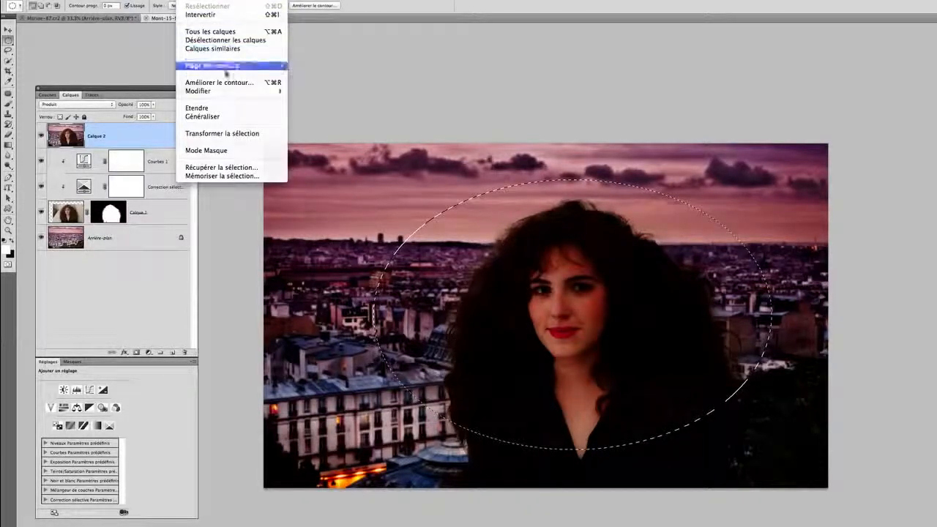
mouse_move(236, 93)
left_click(337, 124)
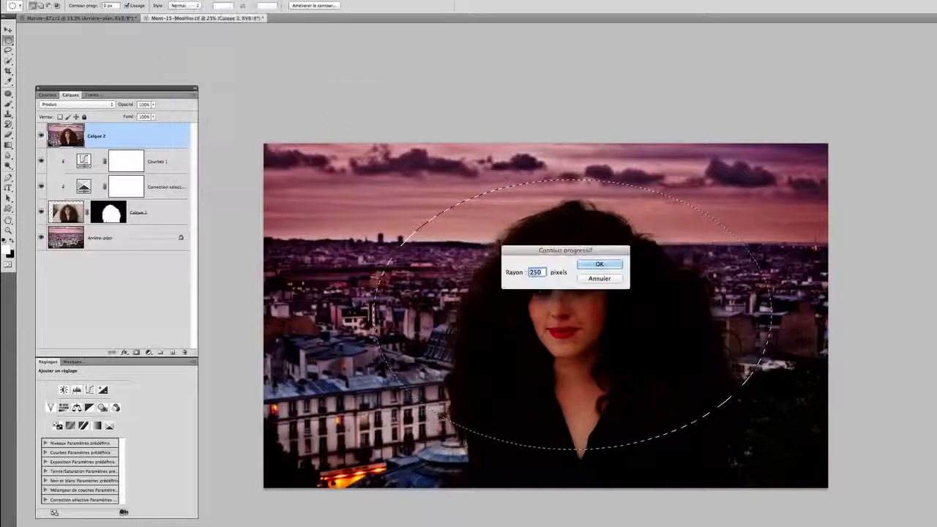
left_click(604, 265)
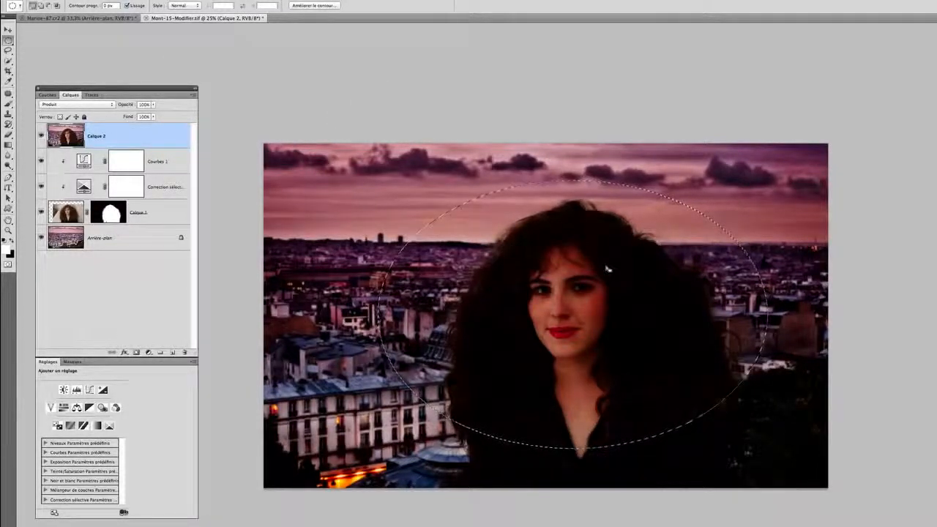
Step: Delete the feathered area from Calque 2, deselect, and toggle the layer's visibility to compare the vignette
key("Delete")
key("ctrl+d")
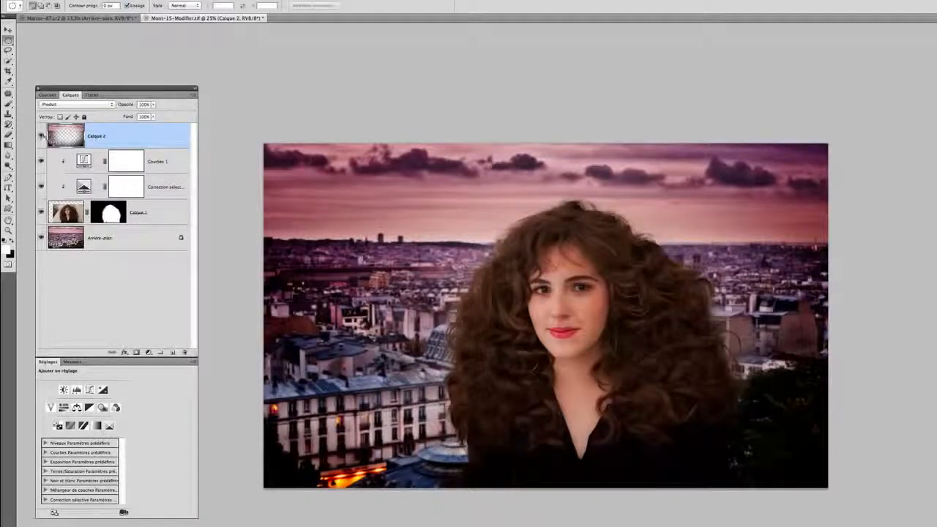
left_click(41, 136)
left_click(41, 136)
left_click(41, 136)
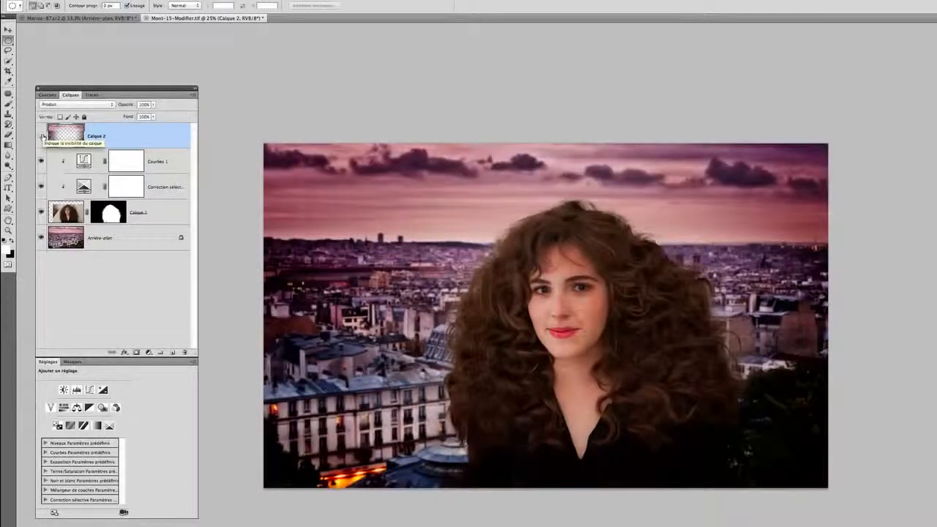
left_click(41, 136)
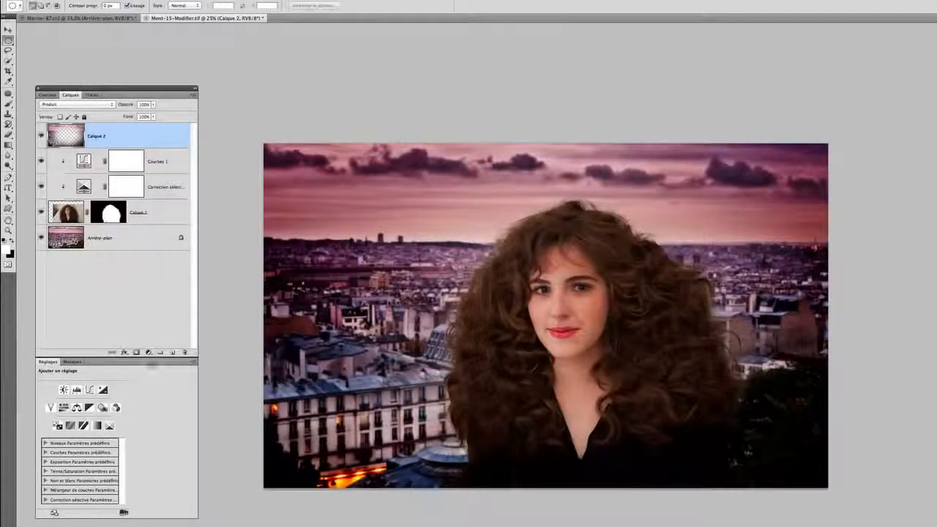
Step: Lower the opacity of Calque 2 to 70% and compare the image with and without the layer
left_click_drag(128, 107, 116, 106)
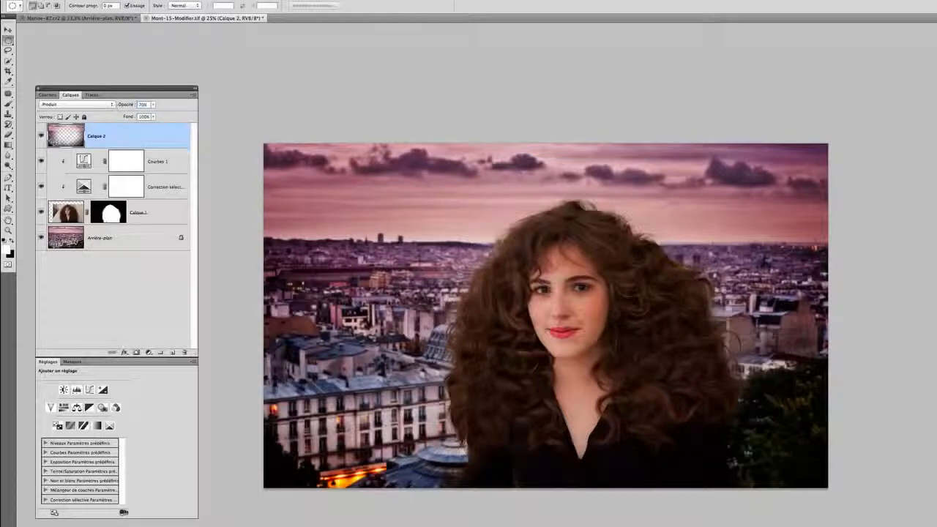
left_click(42, 136)
left_click(42, 136)
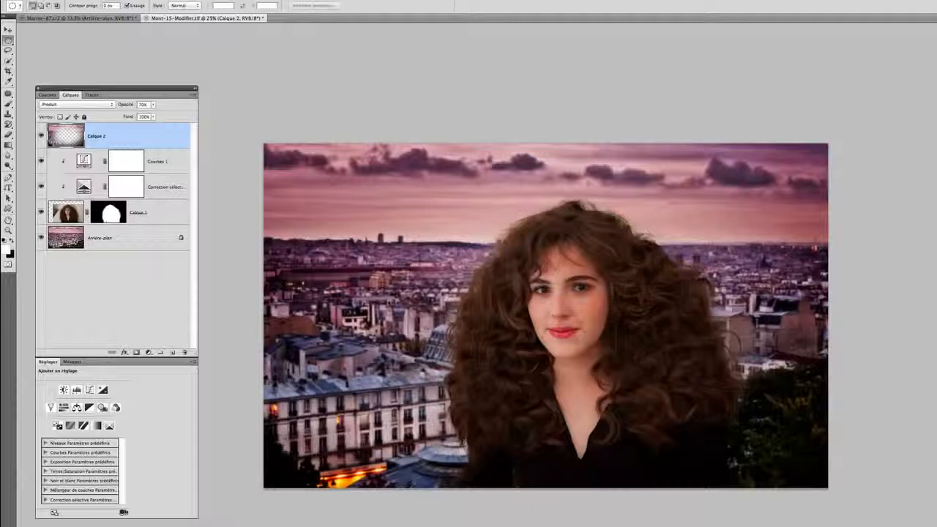
Step: Switch to the tuto.com page in Chrome, and from there to Lightroom
key("super+Tab")
key("super+Tab")
key("super+Tab")
key("super+Tab")
key("super+Tab")
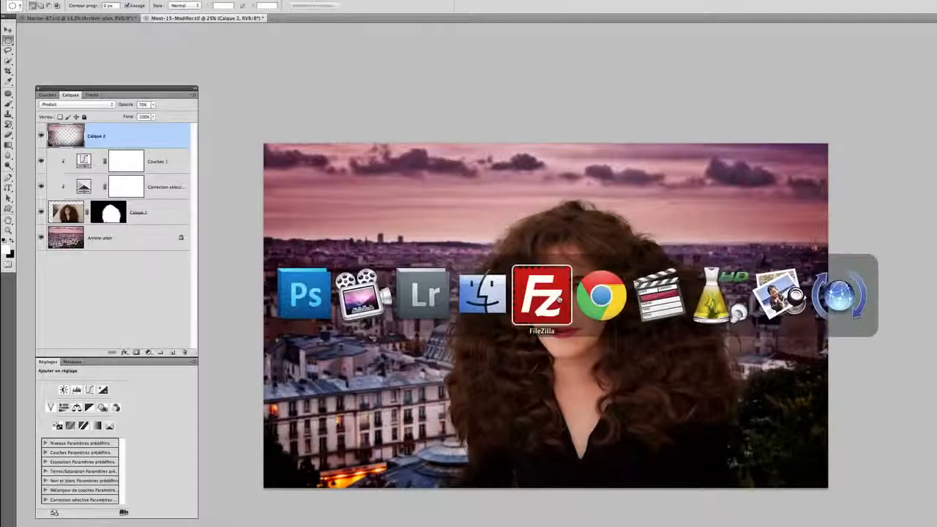
key("super+Tab")
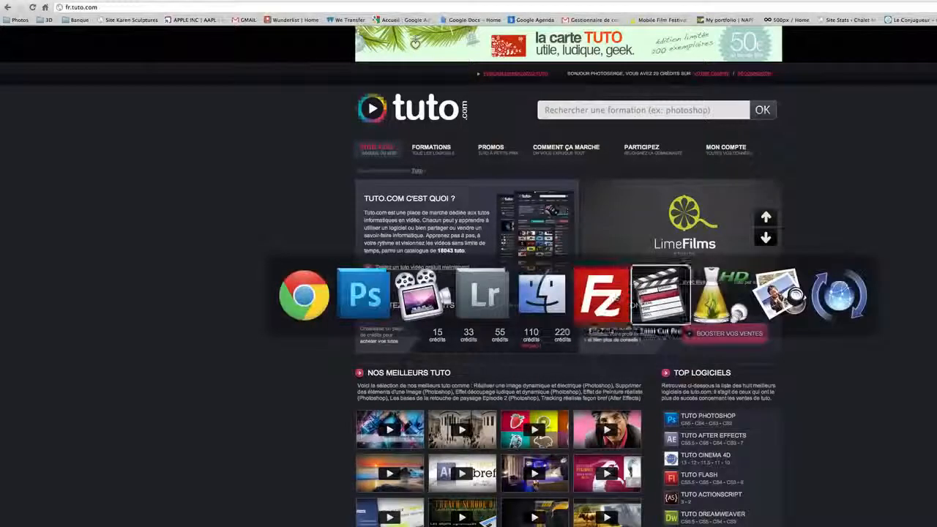
key("super+shift+Tab")
key("super+shift+Tab")
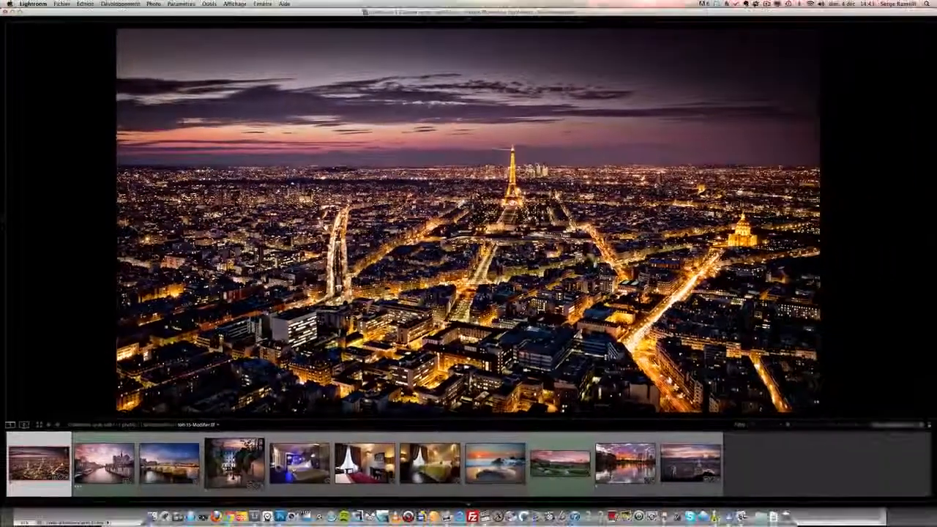
Step: View the collection's photos one after another, from the Notre-Dame river scene to the Eiffel Tower with mountains
left_click(120, 512)
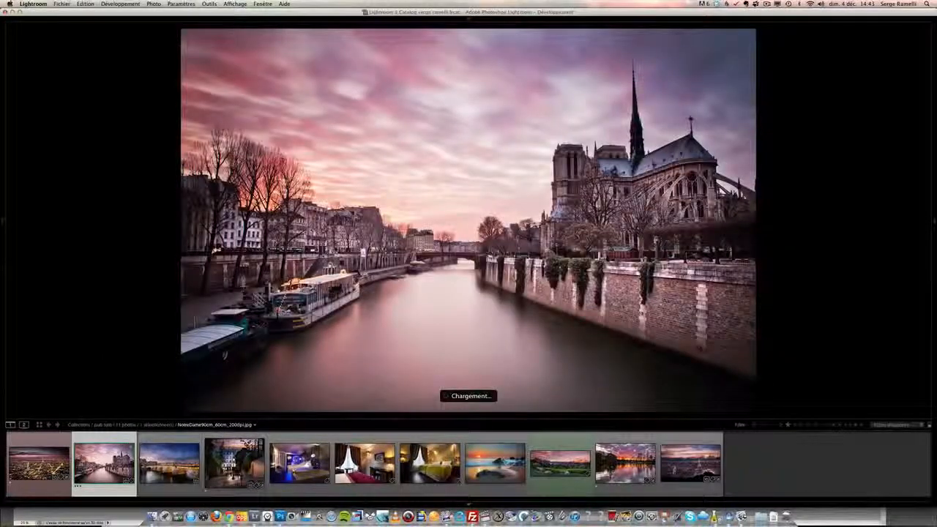
left_click(169, 462)
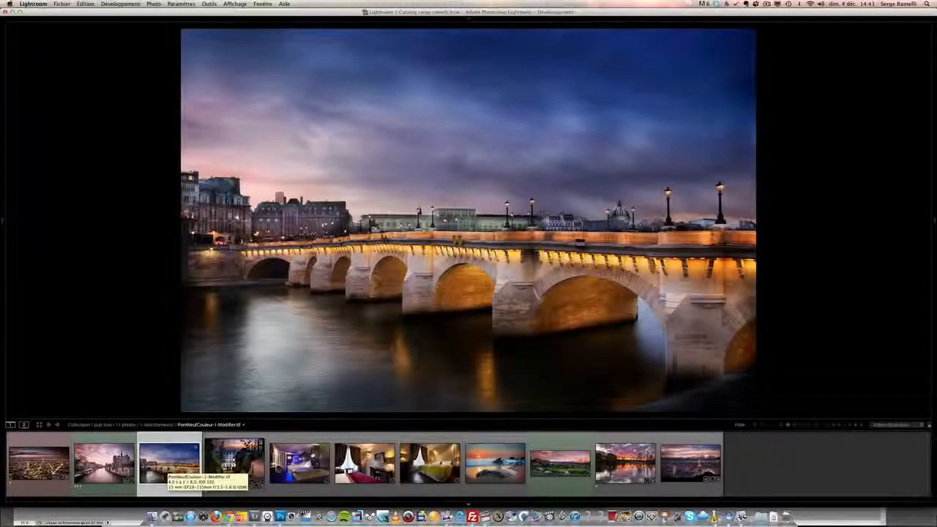
left_click(235, 462)
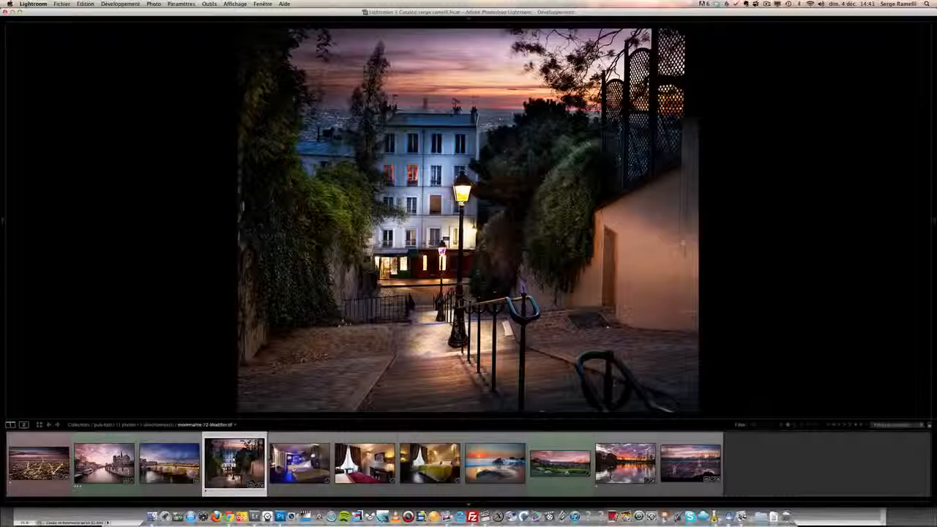
left_click(299, 463)
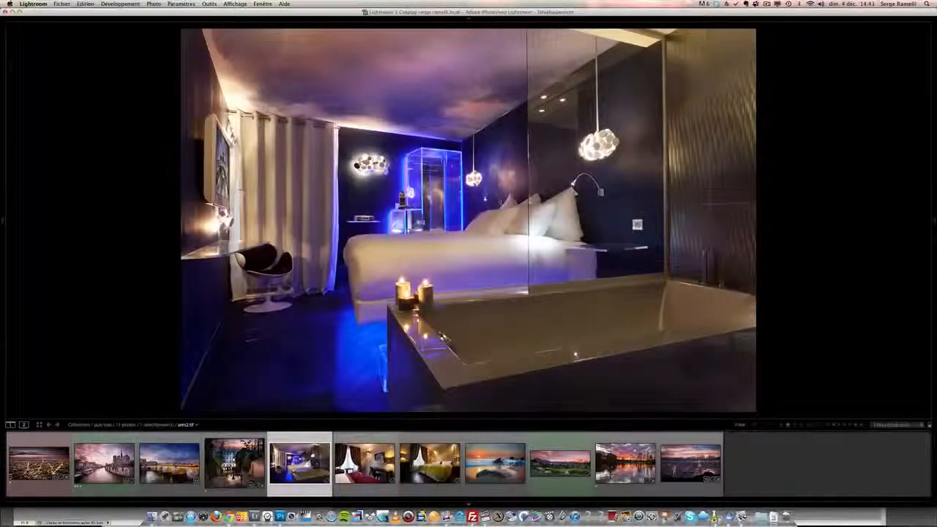
key("Right")
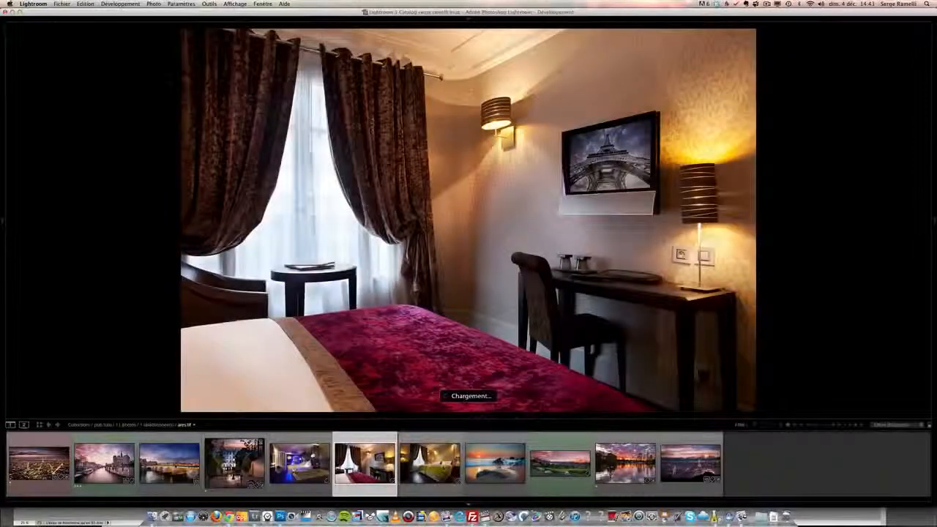
key("Right")
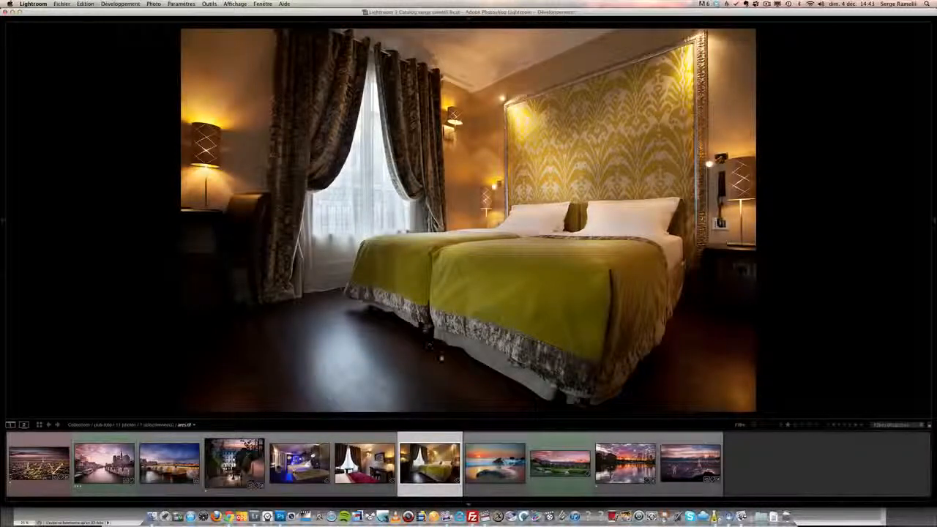
key("Right")
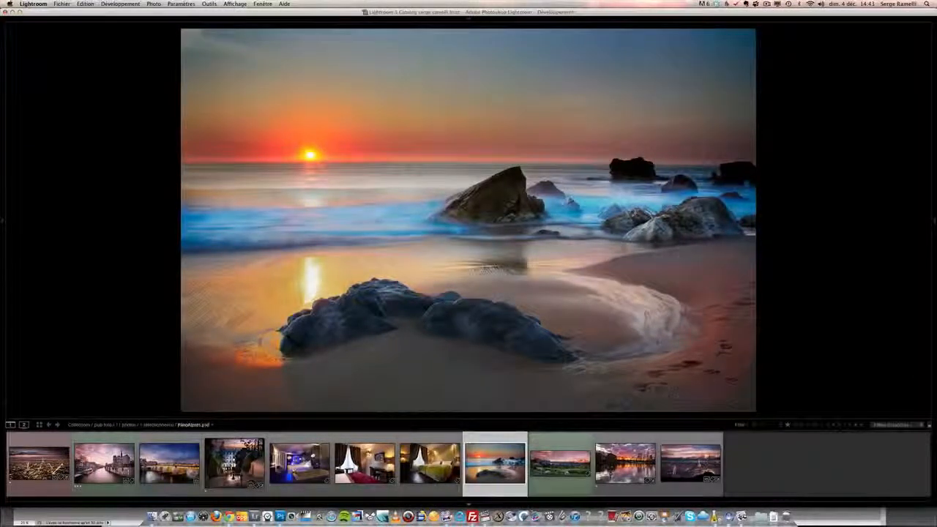
key("Right")
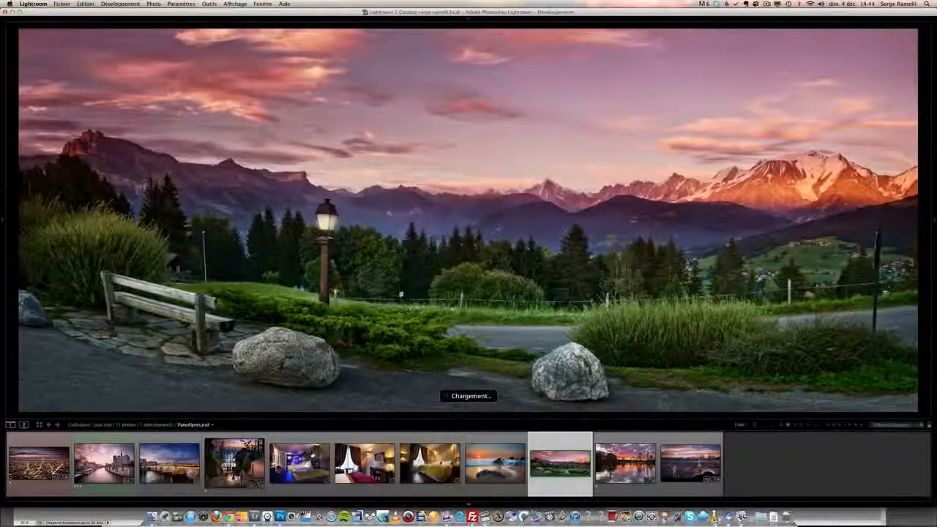
key("Right")
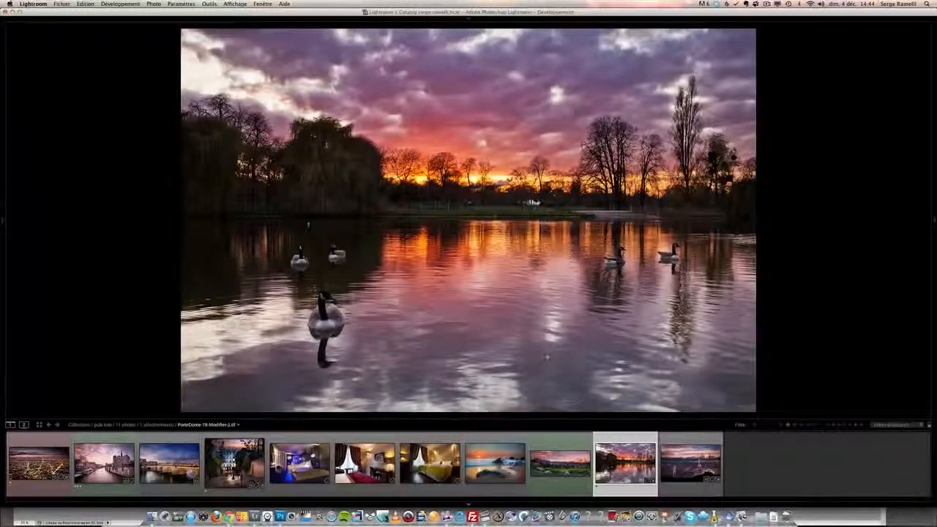
key("Right")
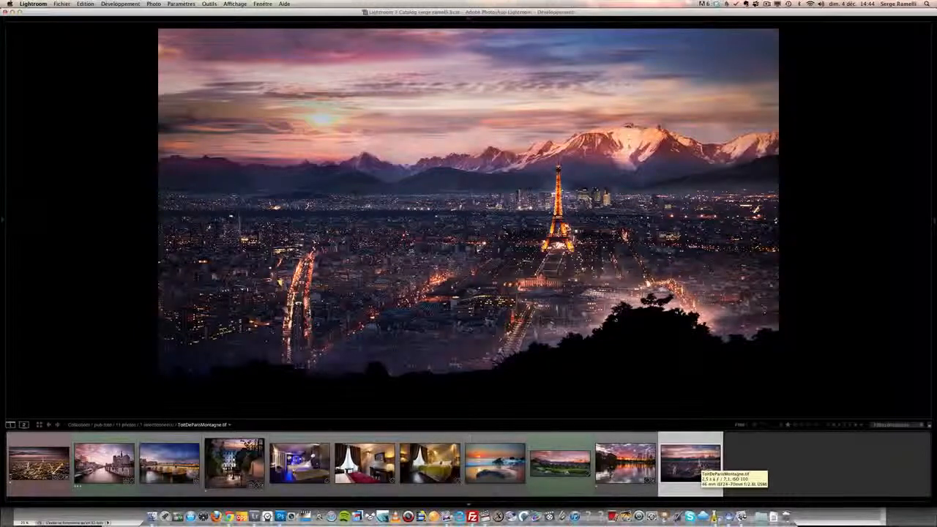
Step: Switch back to tuto.com in Chrome, search for photoserge, and look over the trainer's list of tutorials
key("super+Tab")
key("super+Tab")
key("super+Tab")
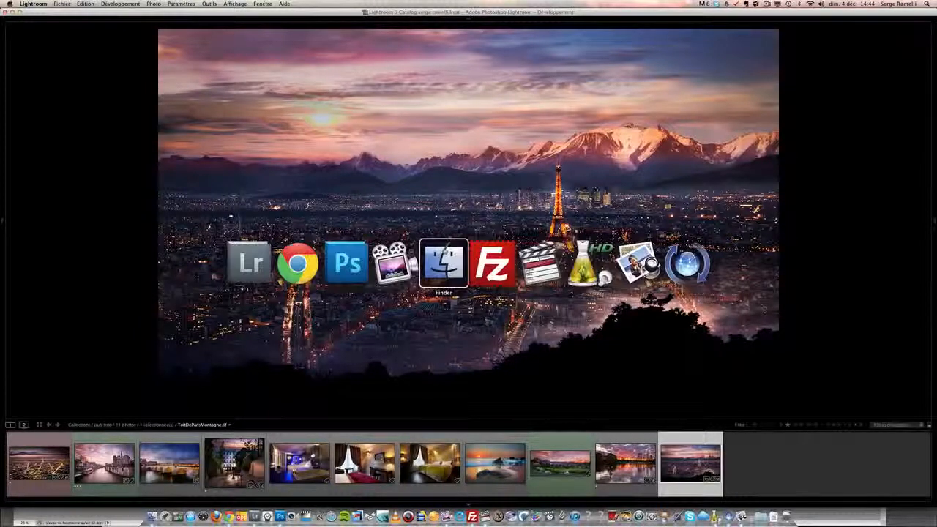
key("super+shift+Tab")
key("super+shift+Tab")
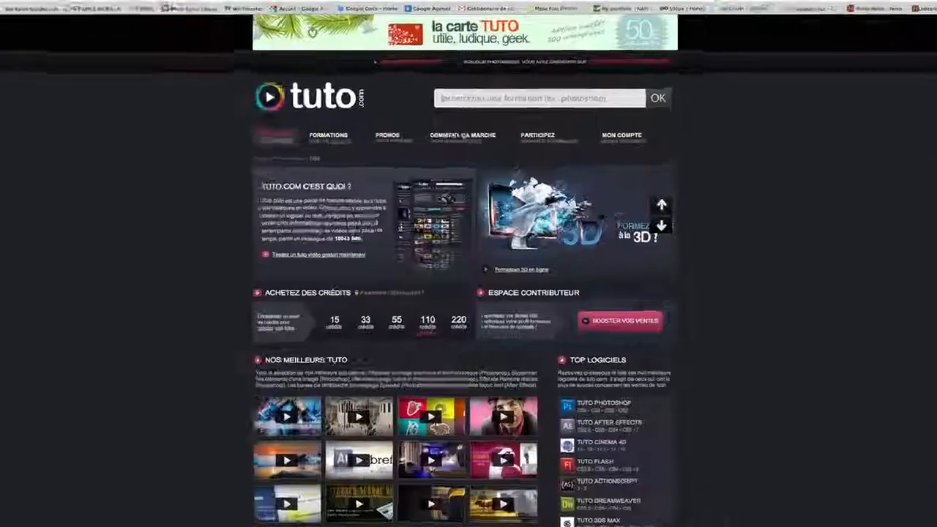
left_click(511, 112)
type("phot")
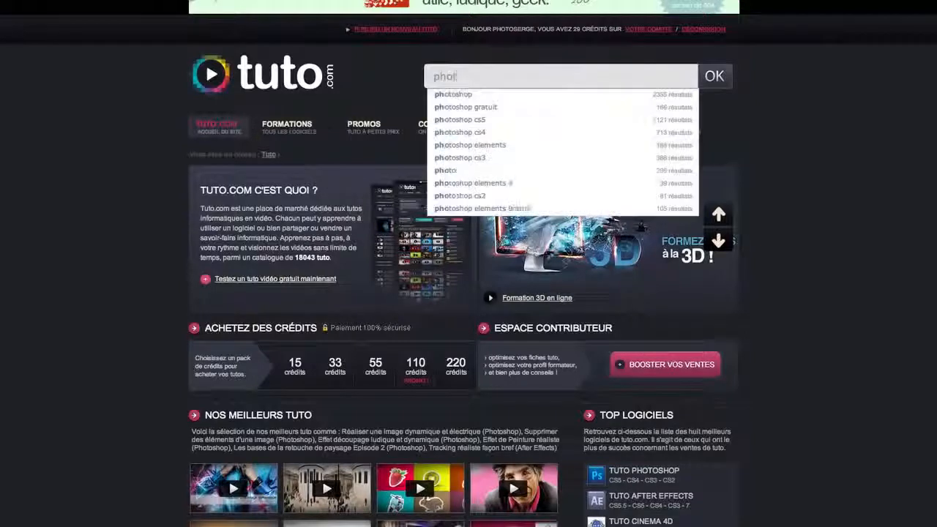
type("oserge")
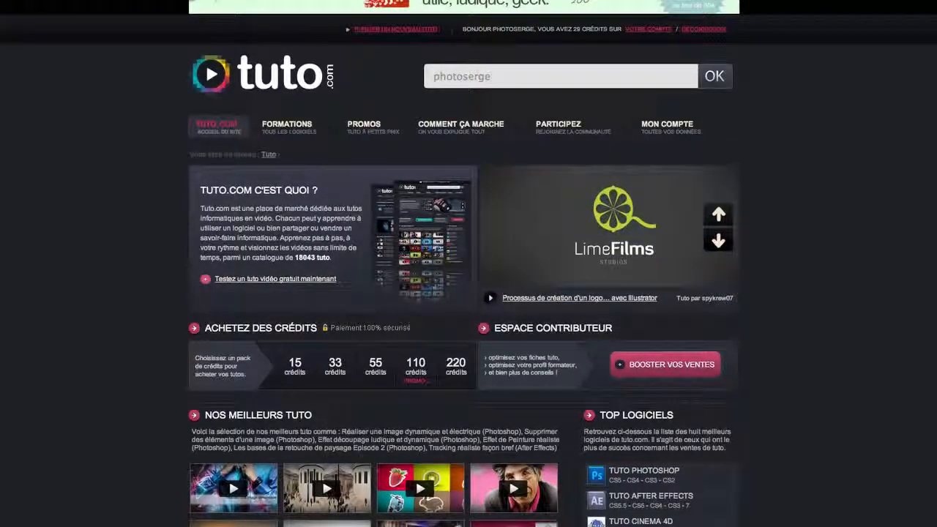
key("Return")
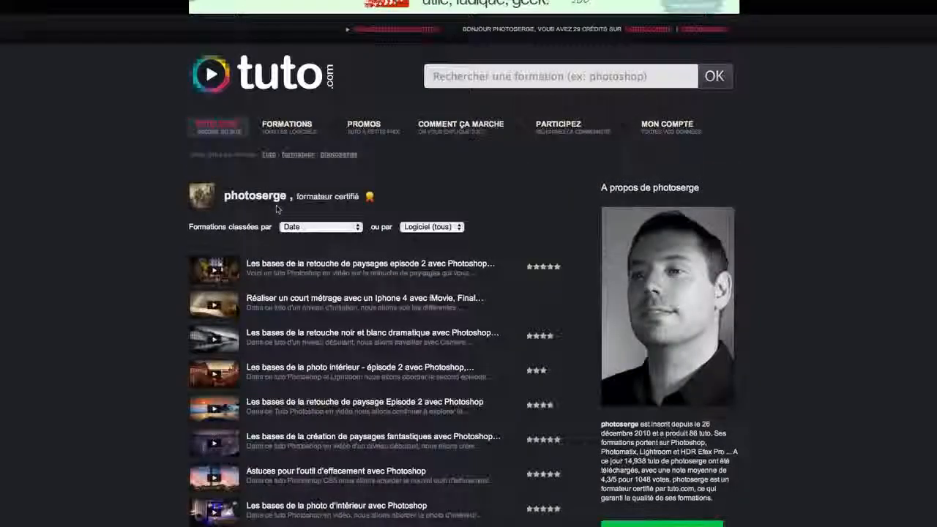
scroll(276, 209, "down", 4)
scroll(292, 216, "up", 4)
scroll(307, 220, "down", 1)
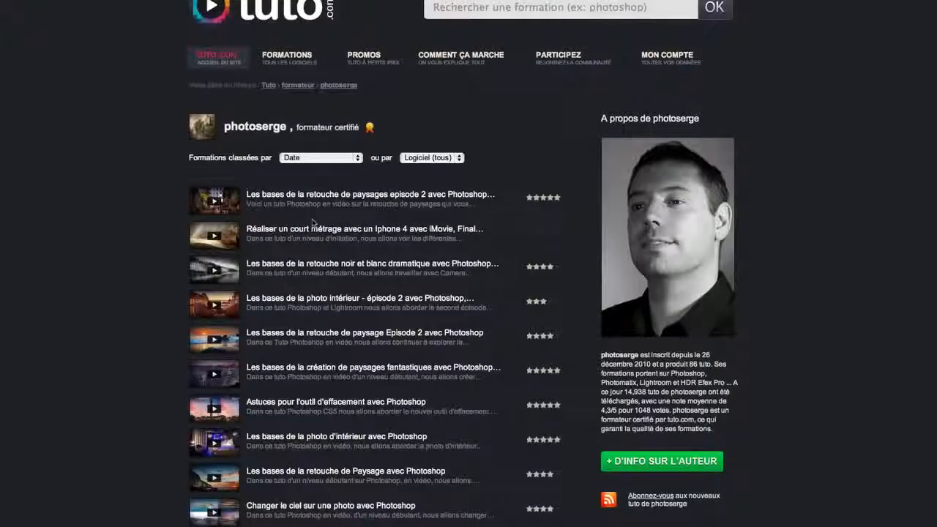